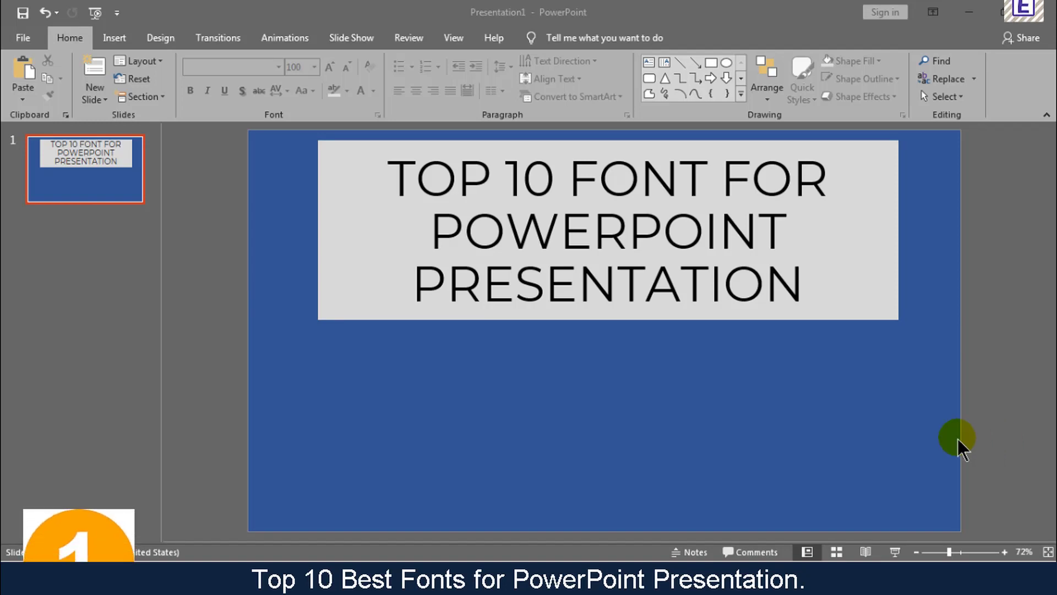
- Draw a text box below the title at size 100 and type '1. MONTSERRAT'
click(119, 35)
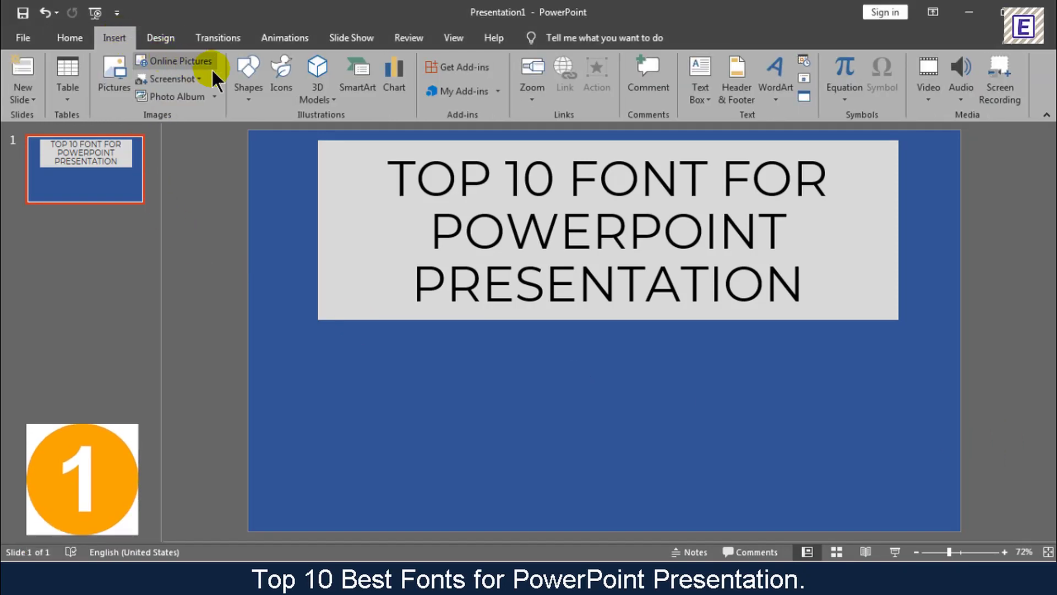
click(698, 69)
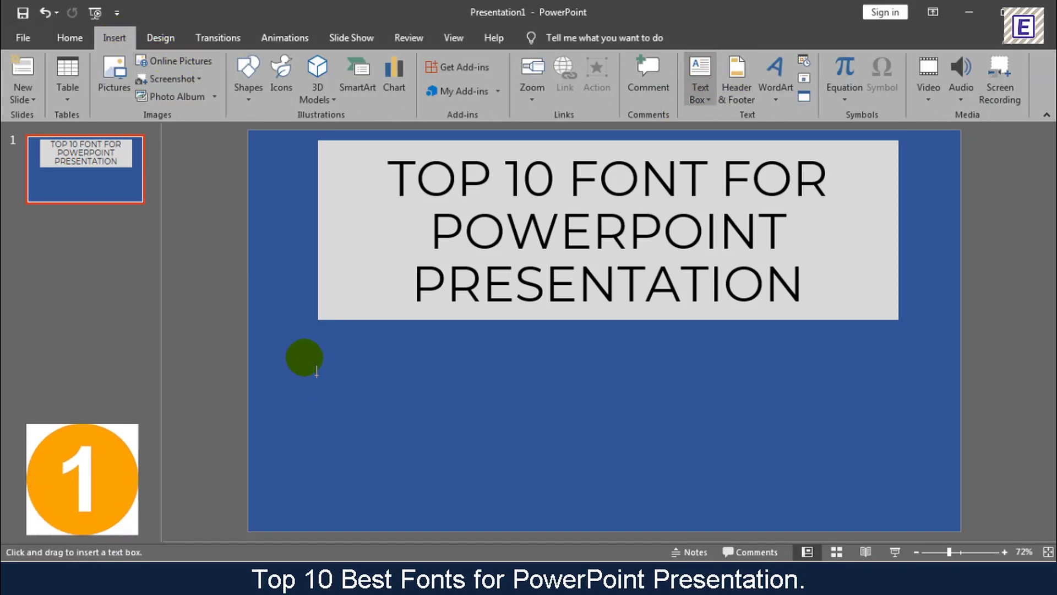
drag(305, 358, 917, 498)
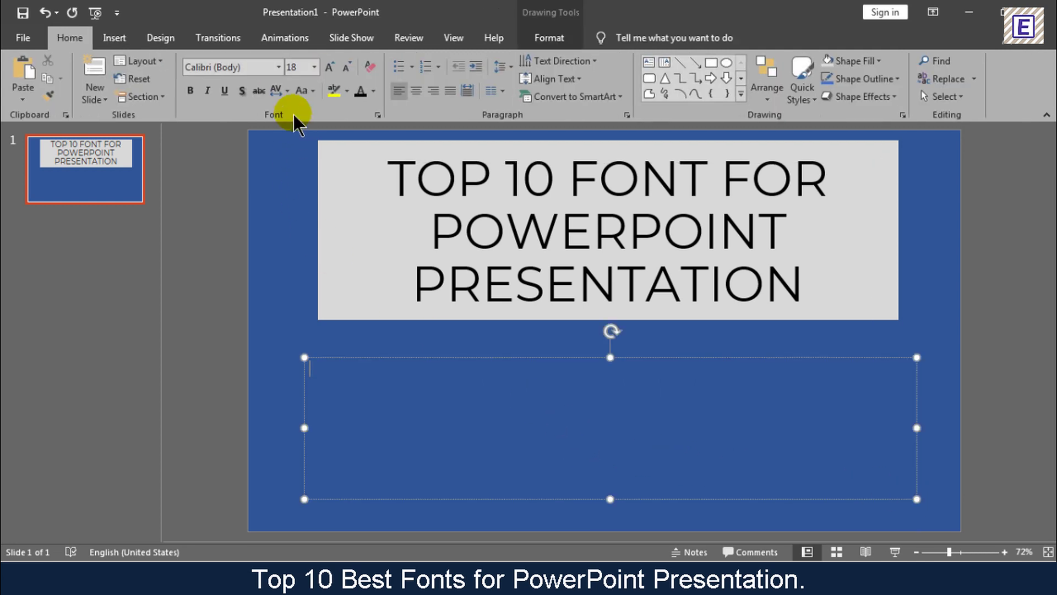
text(100)
key(Return)
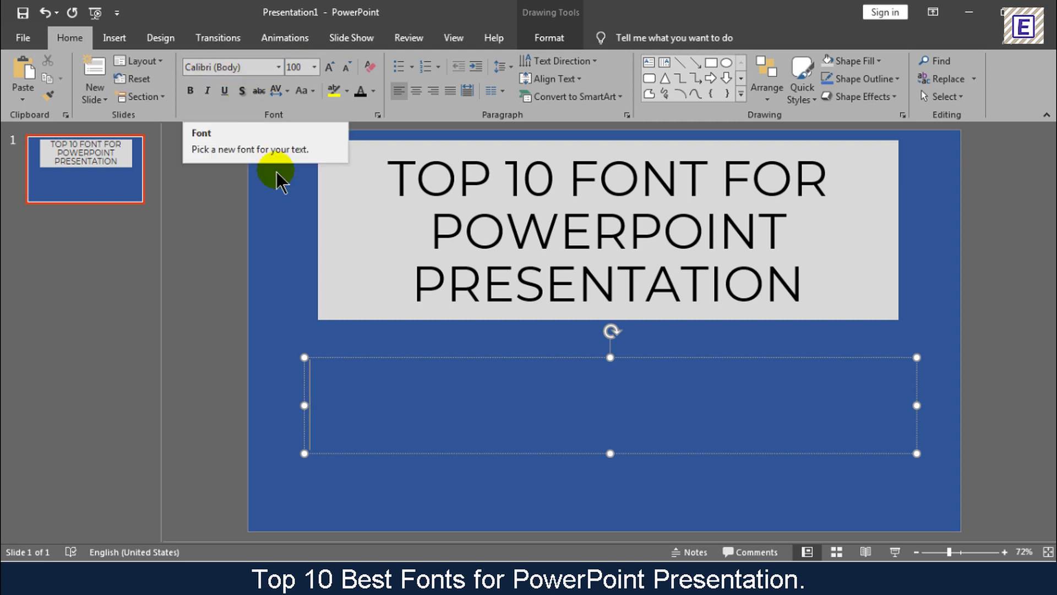
text(1. )
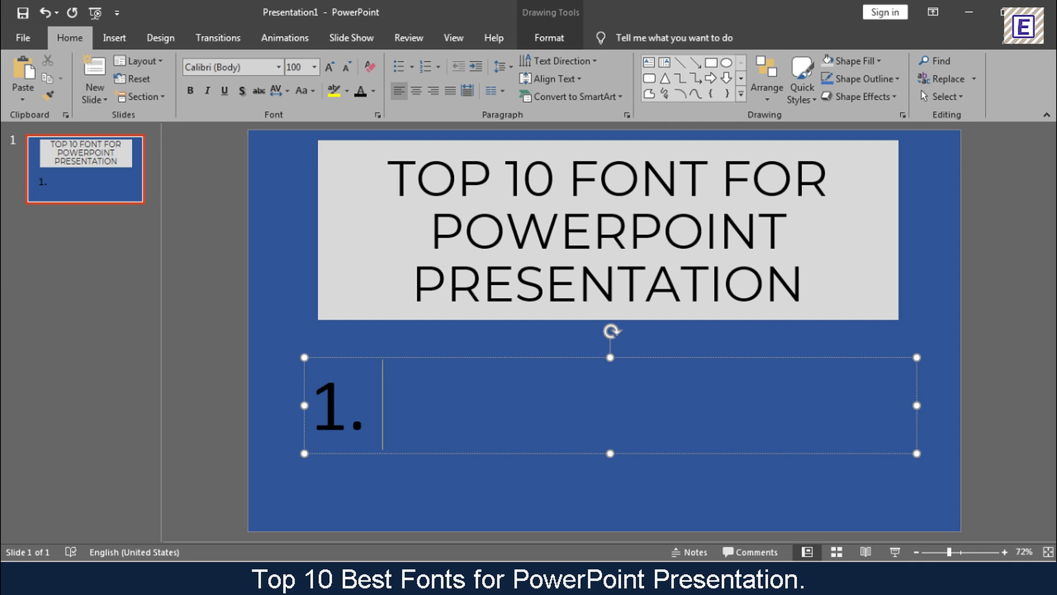
text(MONT)
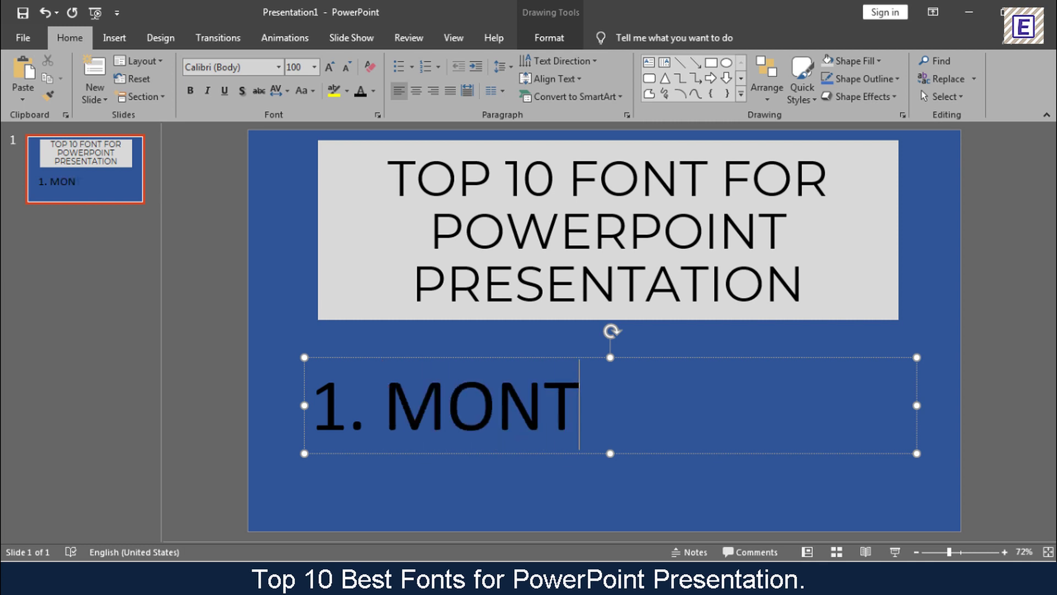
text(SERRAT)
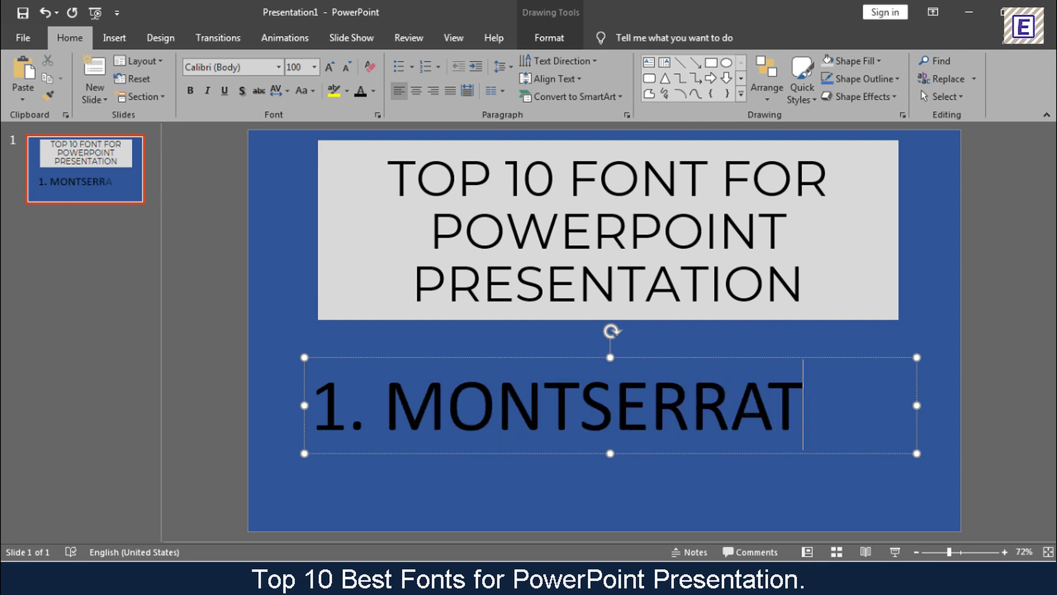
- Set the '1. MONTSERRAT' text to Montserrat in white and nudge the box slightly lower
key(ctrl+a)
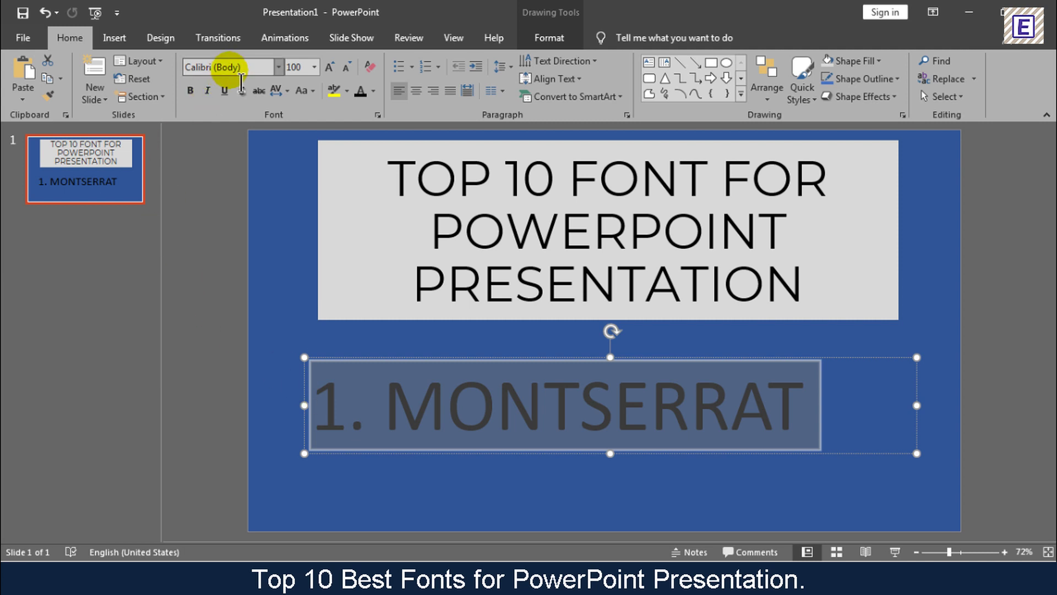
click(231, 67)
text(Montserrat)
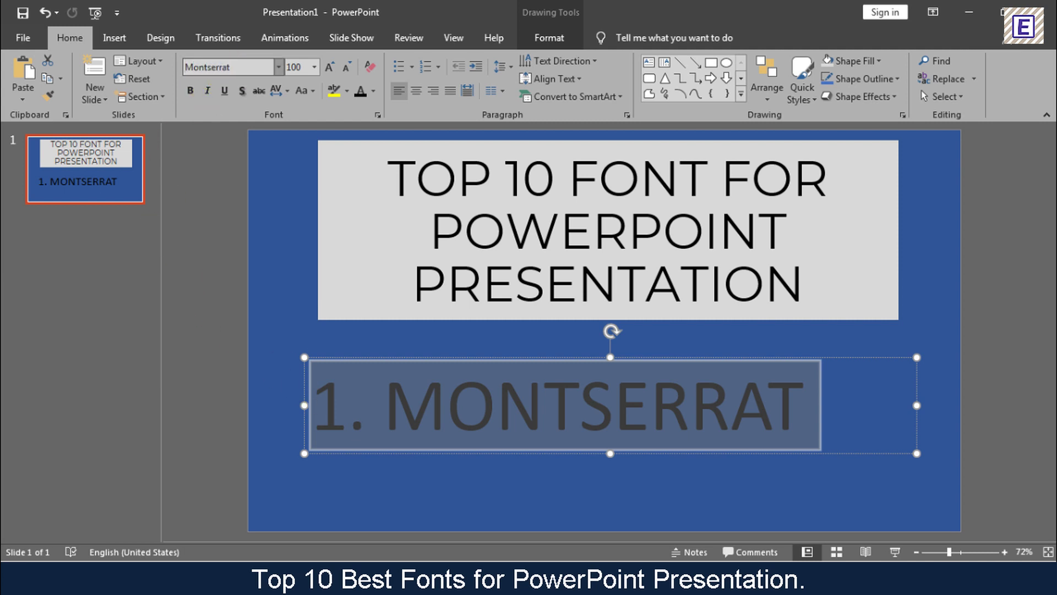
key(Return)
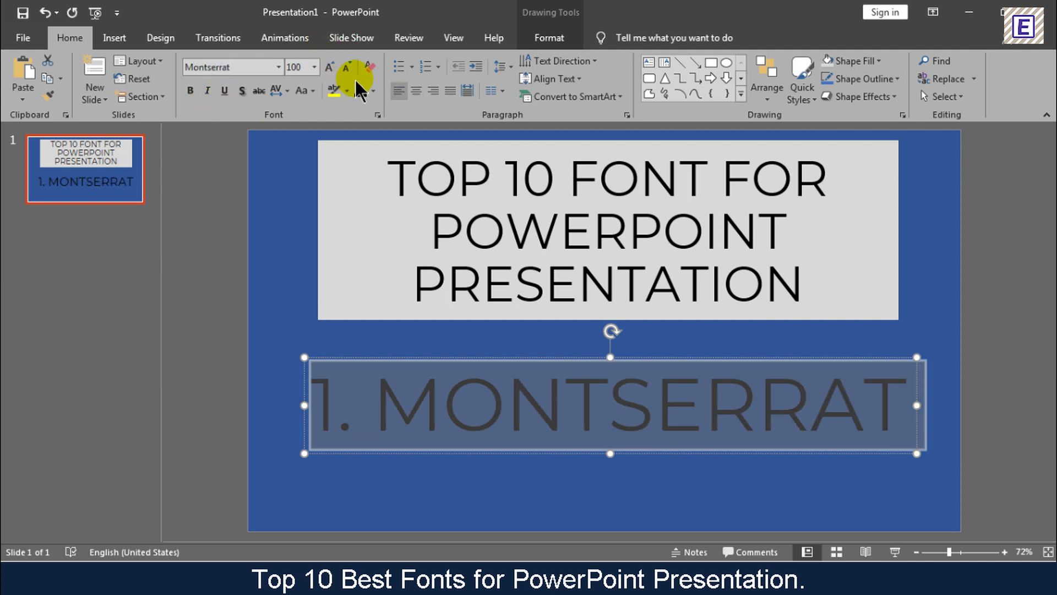
click(374, 91)
click(361, 123)
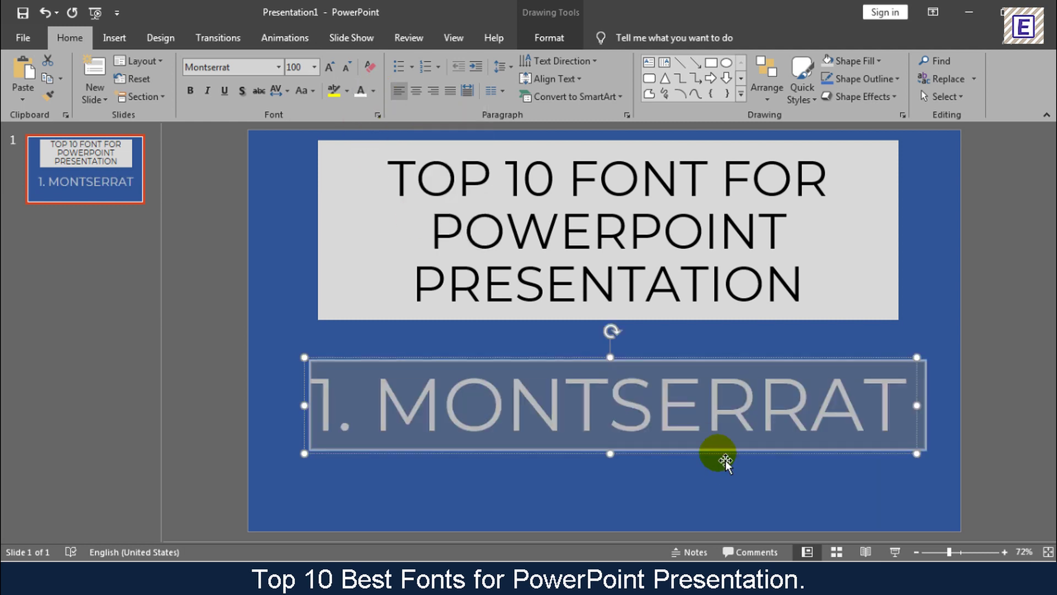
drag(719, 458, 719, 472)
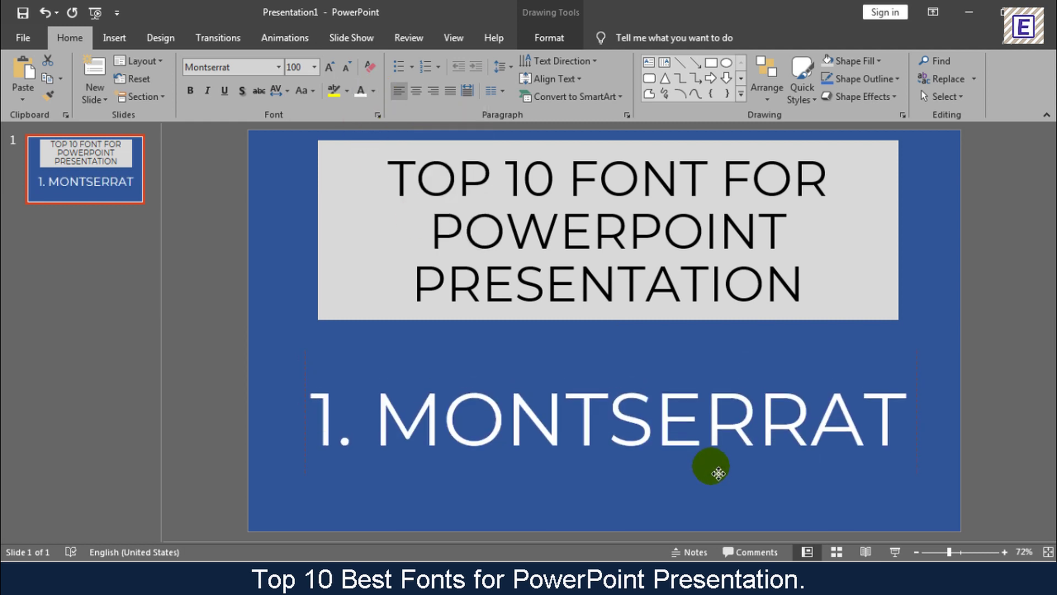
click(990, 455)
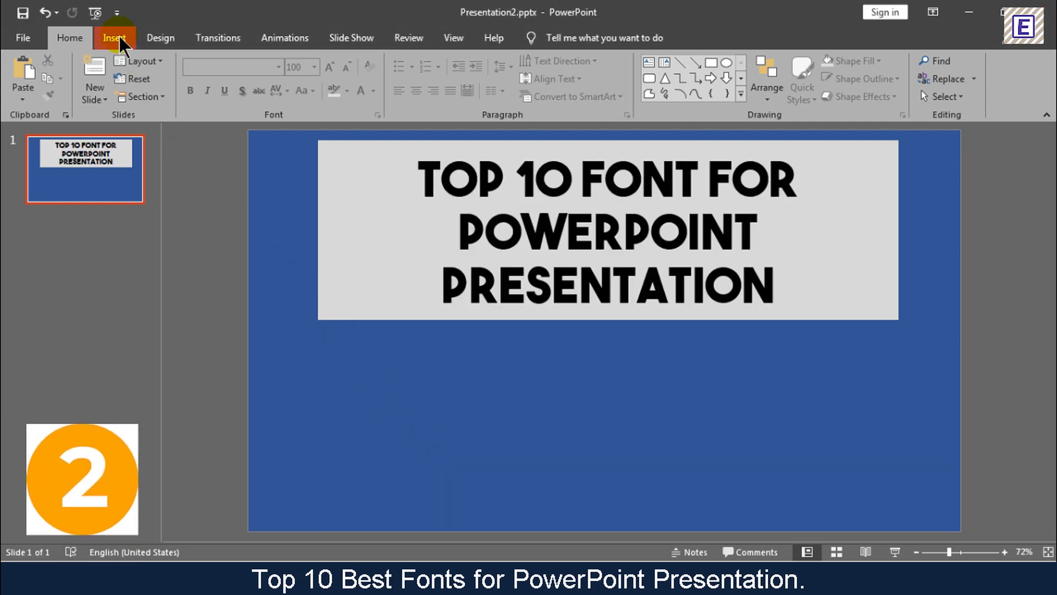
- Draw a text box below the title and type '2. THE BOLD'
click(115, 38)
click(700, 77)
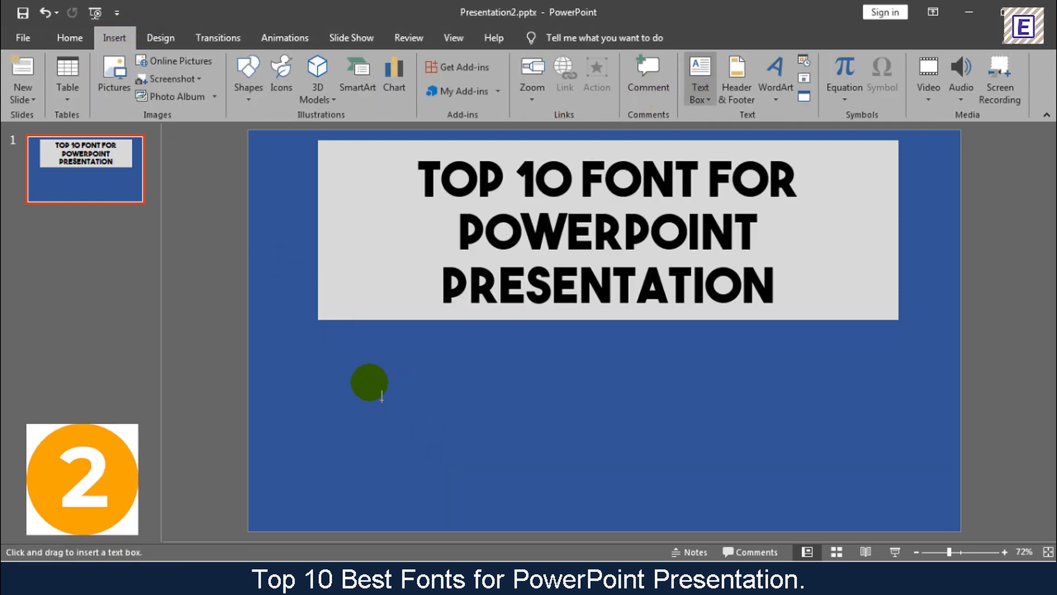
drag(329, 376, 855, 487)
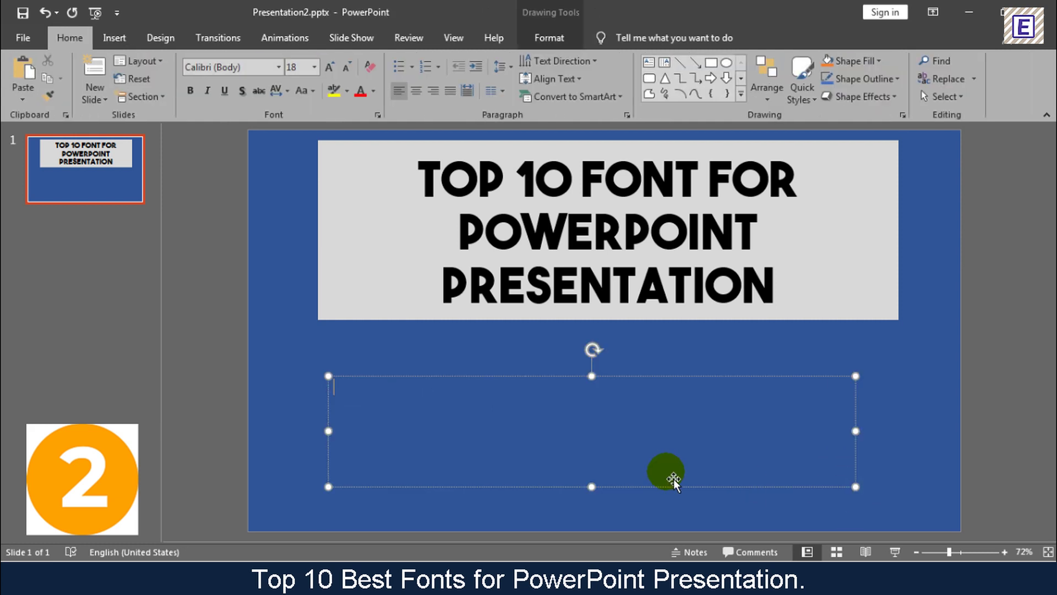
text(2. )
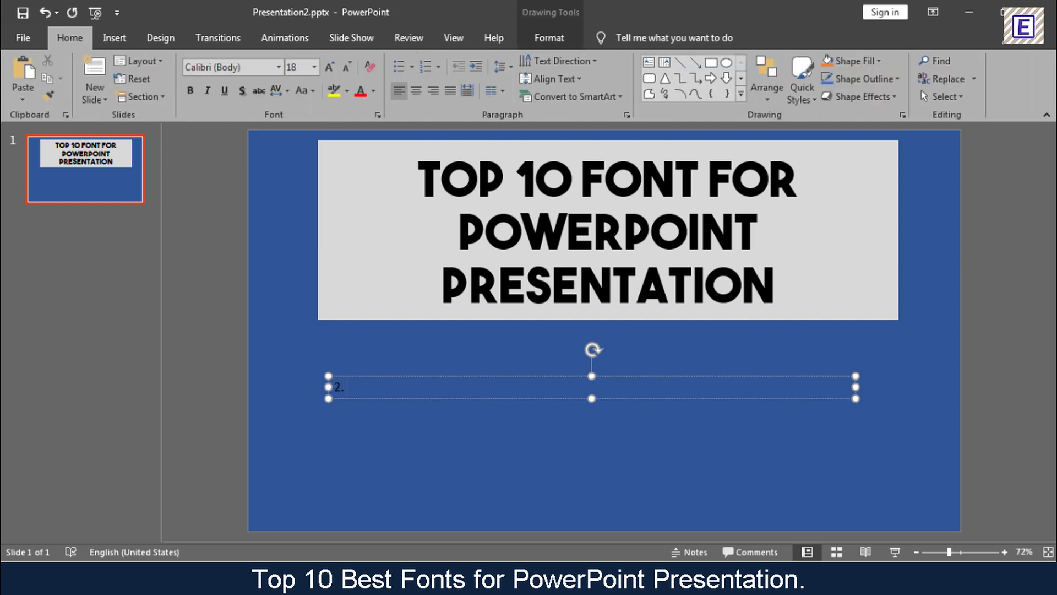
text(THE BOLD)
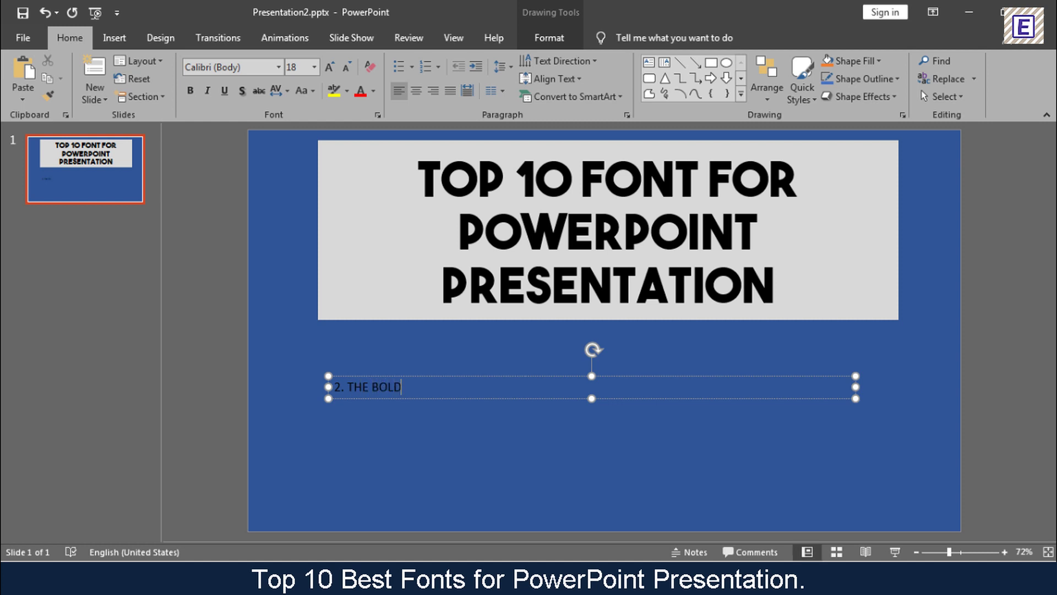
- Format '2. THE BOLD' as 100 pt The Bold Font in white
key(ctrl+a)
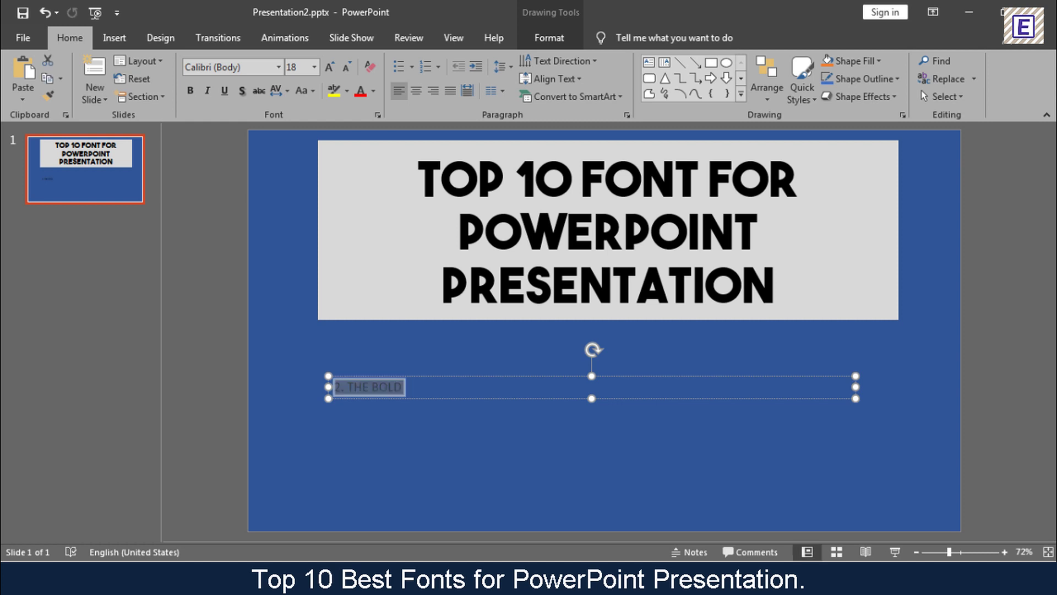
text(1)
key(Return)
click(245, 67)
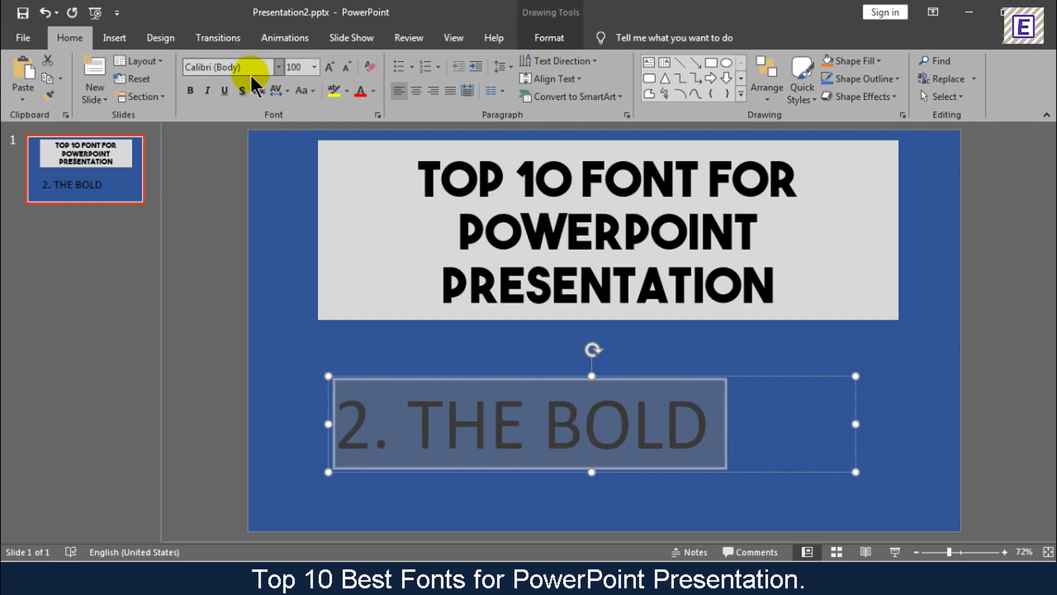
text(The)
key(Return)
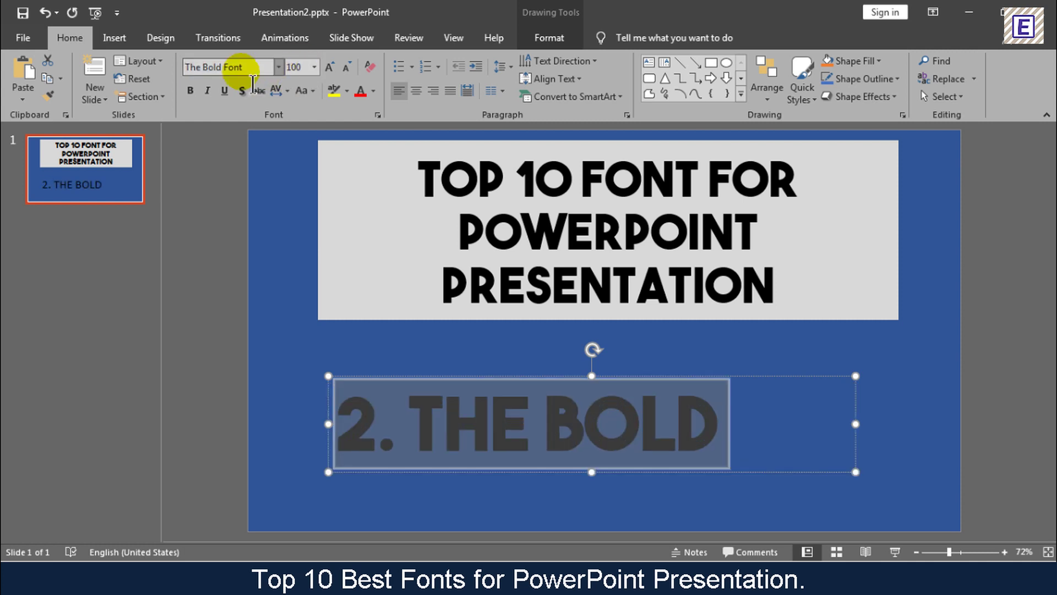
click(373, 91)
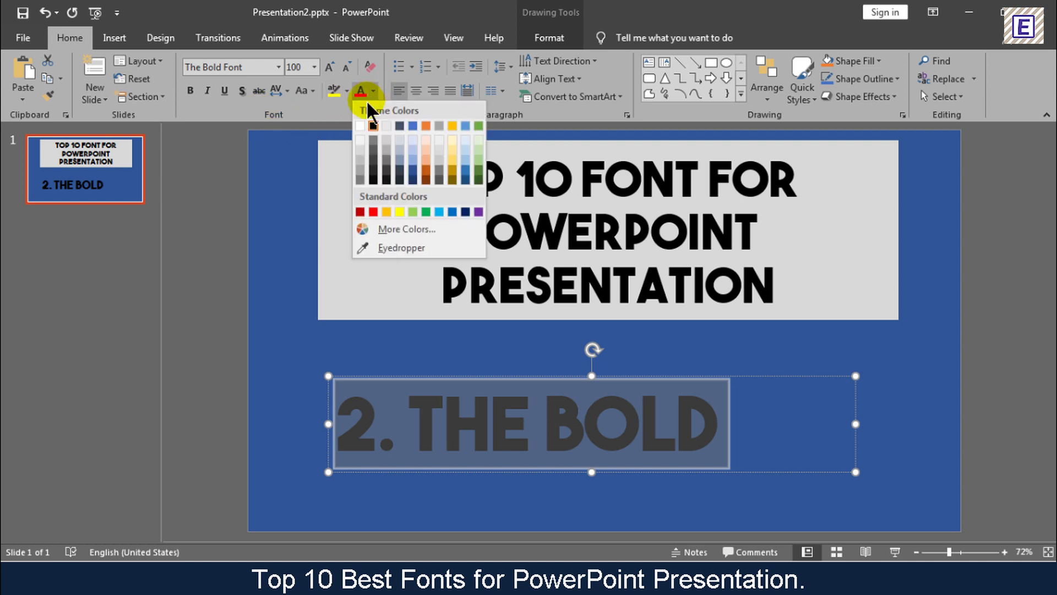
click(361, 121)
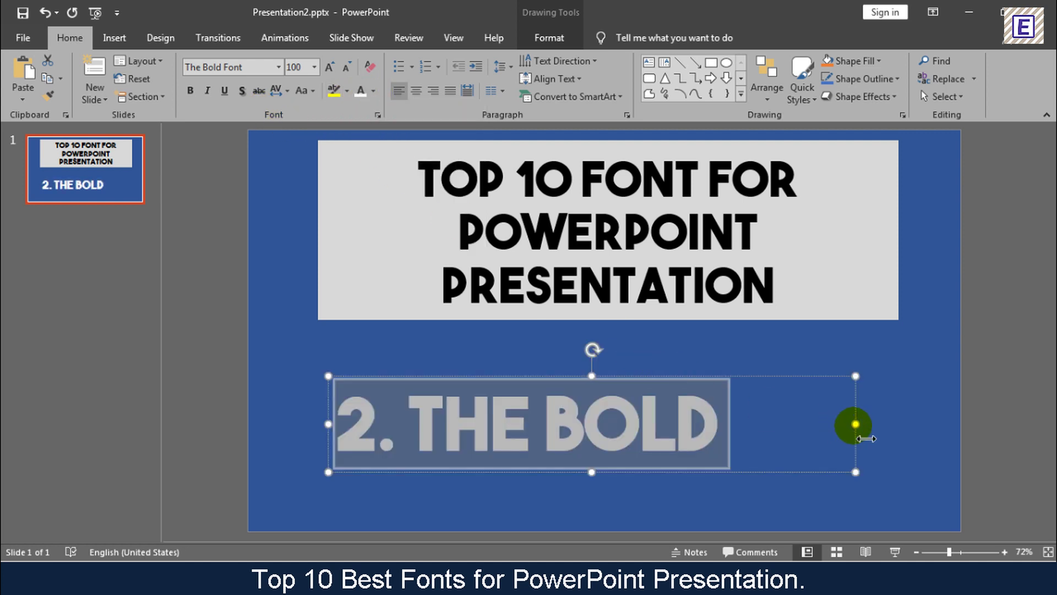
- Narrow the '2. THE BOLD' box to fit and centre it horizontally
drag(852, 425, 750, 429)
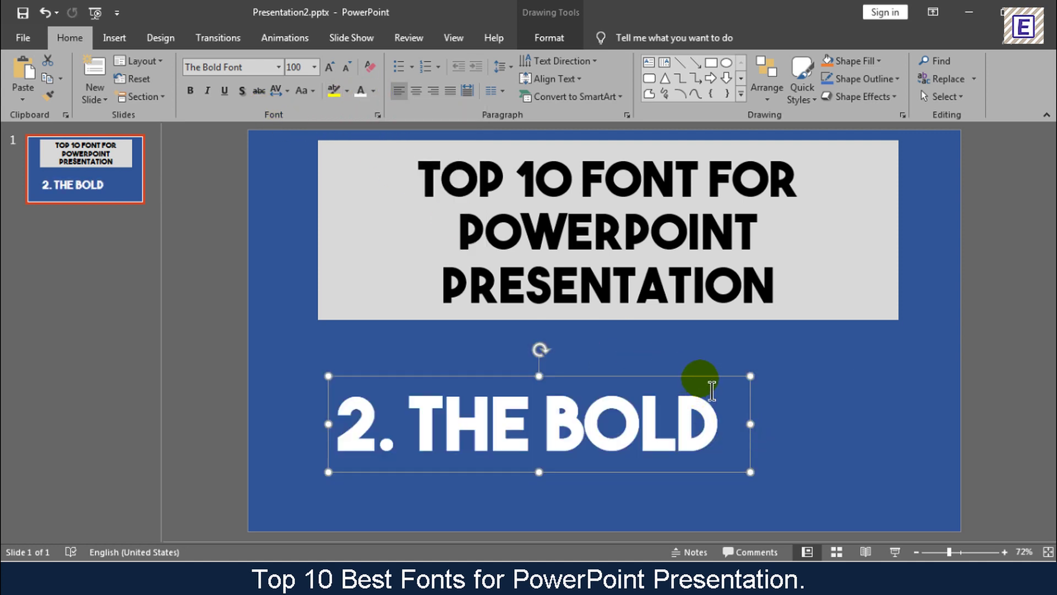
drag(716, 383, 777, 387)
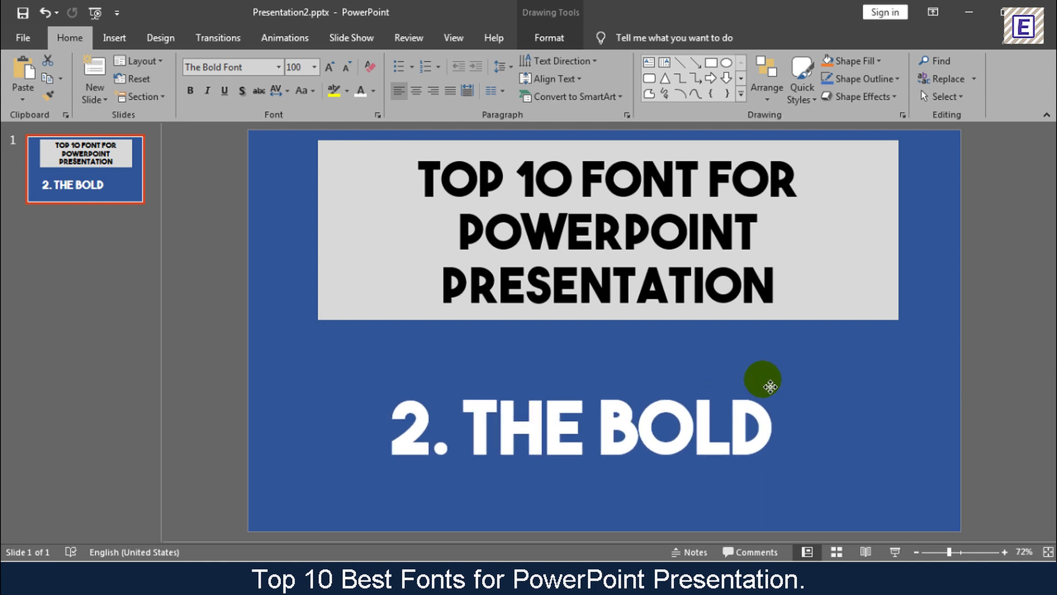
click(893, 428)
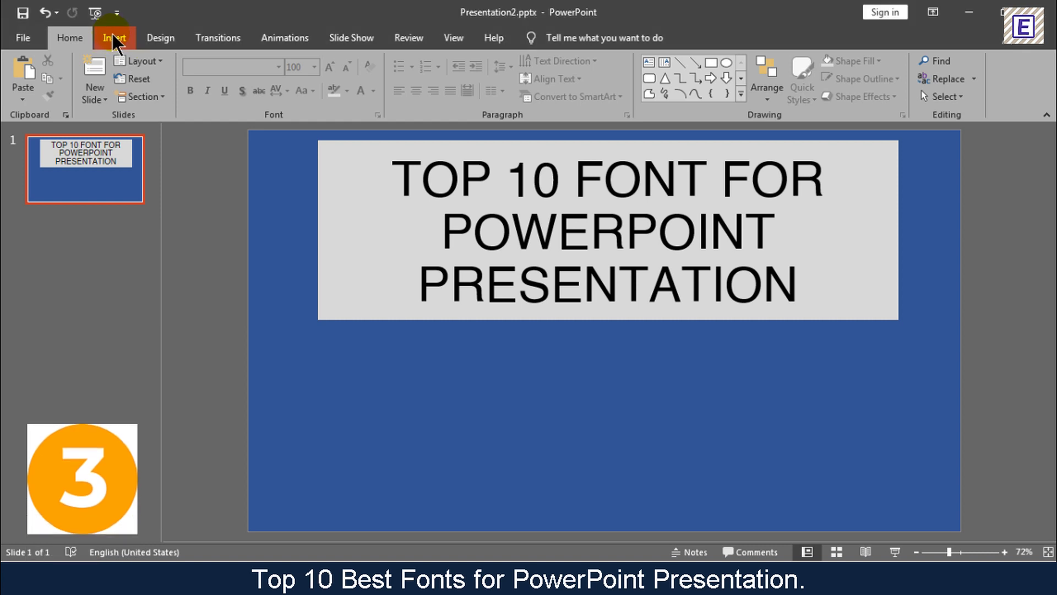
- Draw a text box below the title and type '3. HELVETICA'
click(117, 38)
click(701, 75)
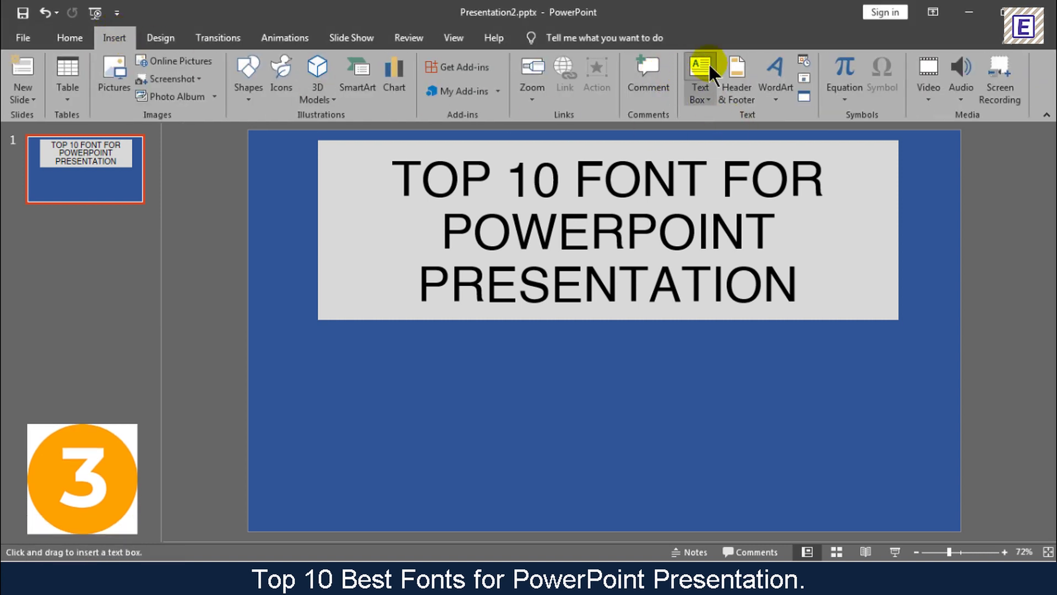
mouse_move(317, 371)
mouse_down()
mouse_move(560, 449)
mouse_move(874, 480)
mouse_move(867, 473)
mouse_up()
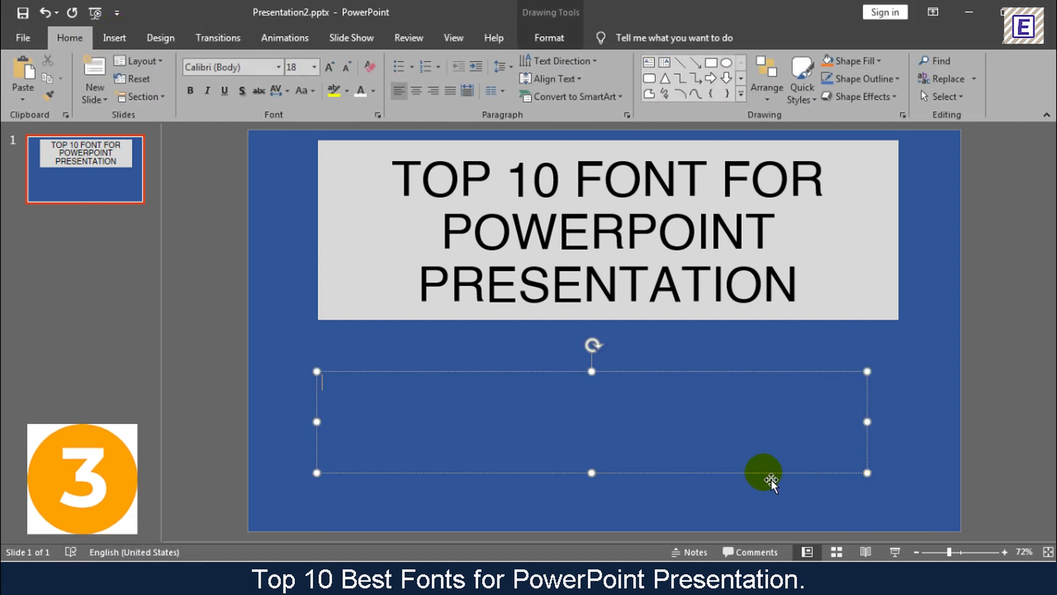
text(3. HELVETICA)
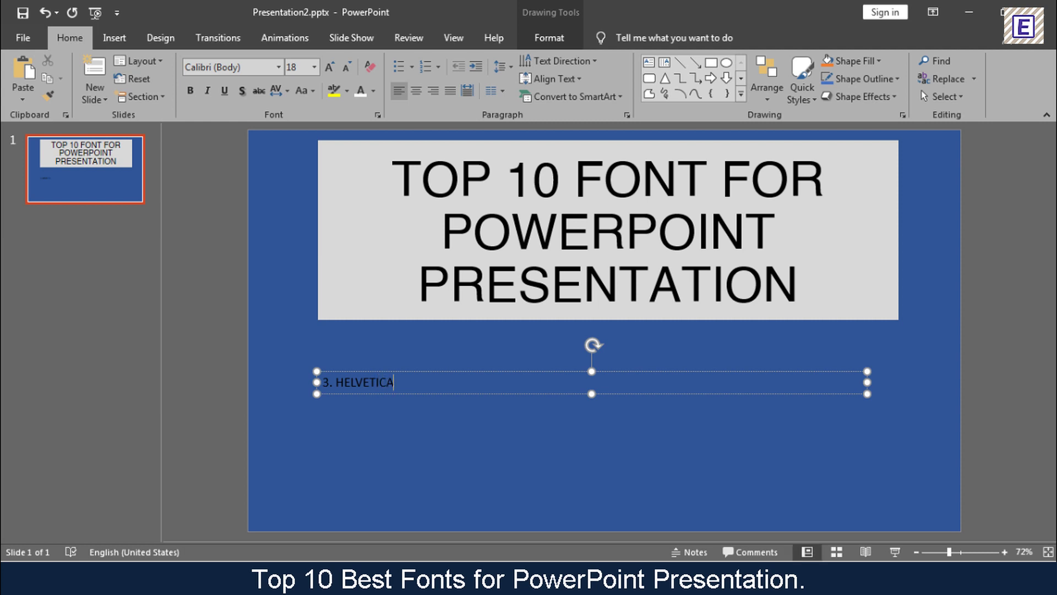
- Format the '3. HELVETICA' caption as 100 pt Helvetica
key(ctrl+a)
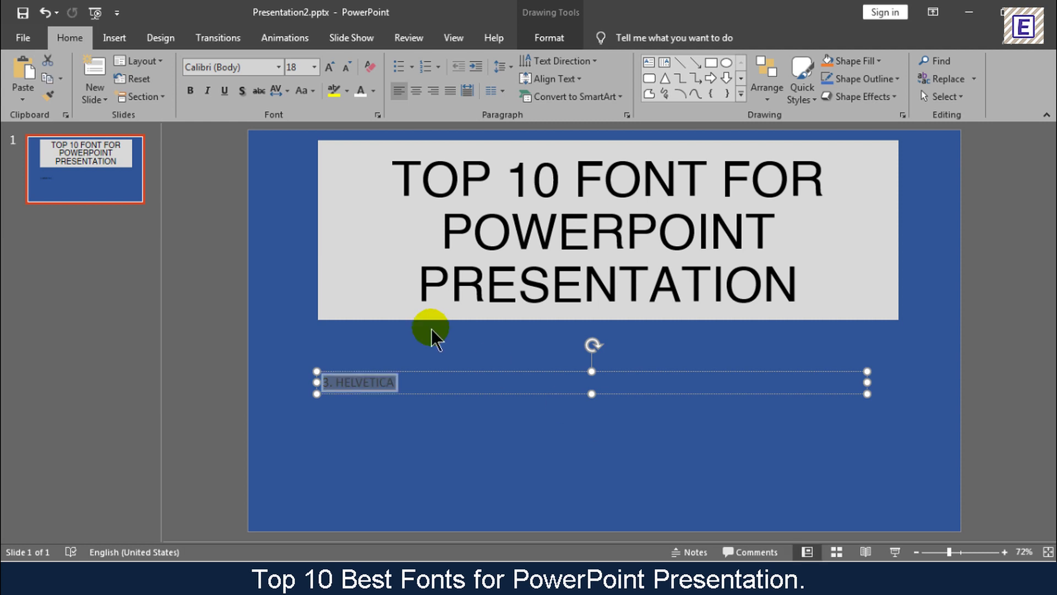
text(1)
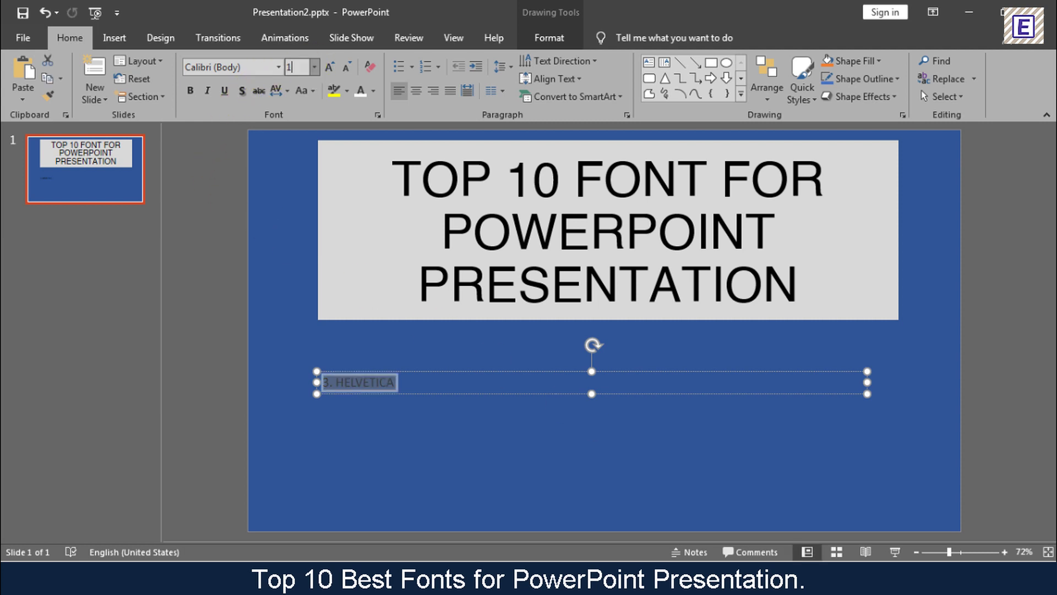
key(Return)
click(242, 69)
text(Helvetica)
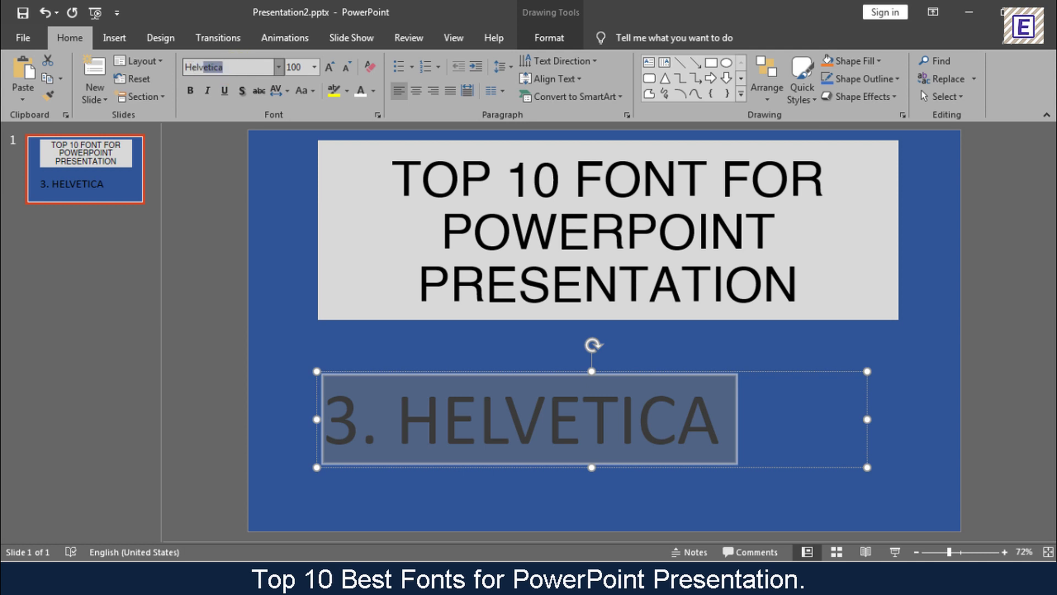
key(Return)
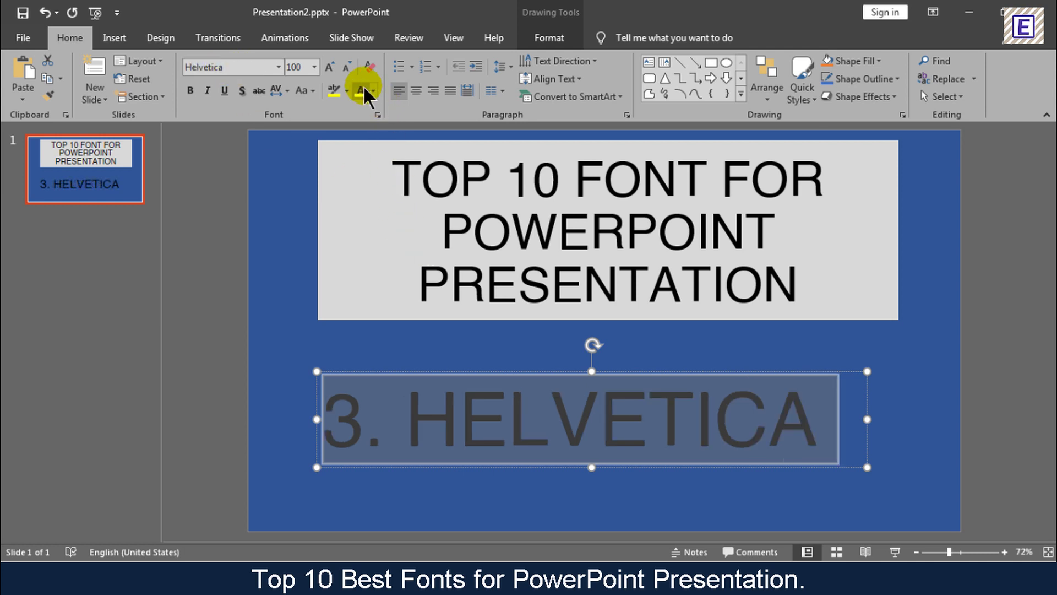
click(893, 407)
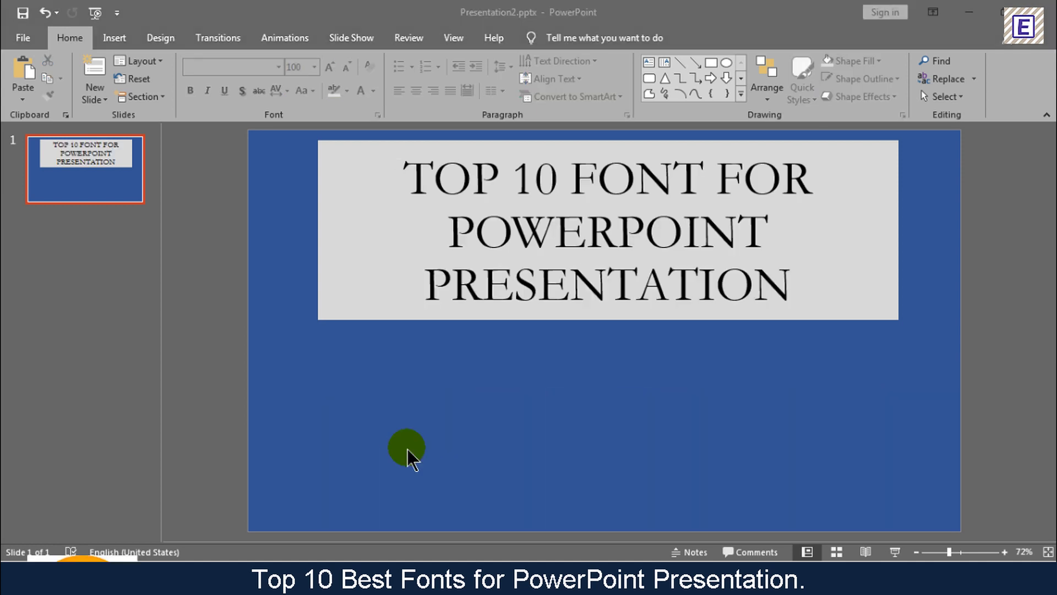
- Draw a text box below the title and type '4. GARAMOND'
click(115, 38)
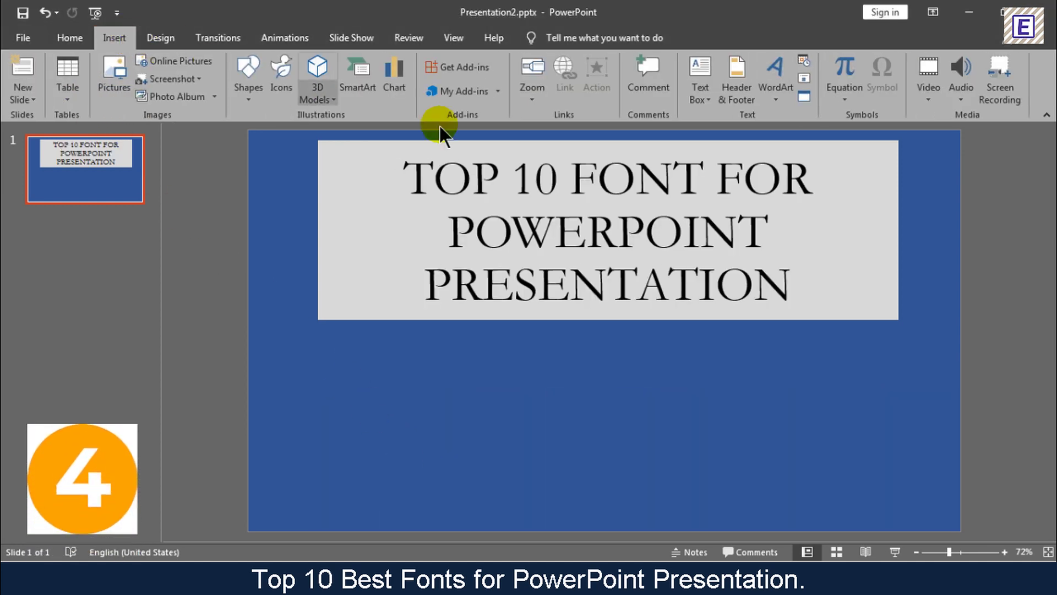
click(700, 77)
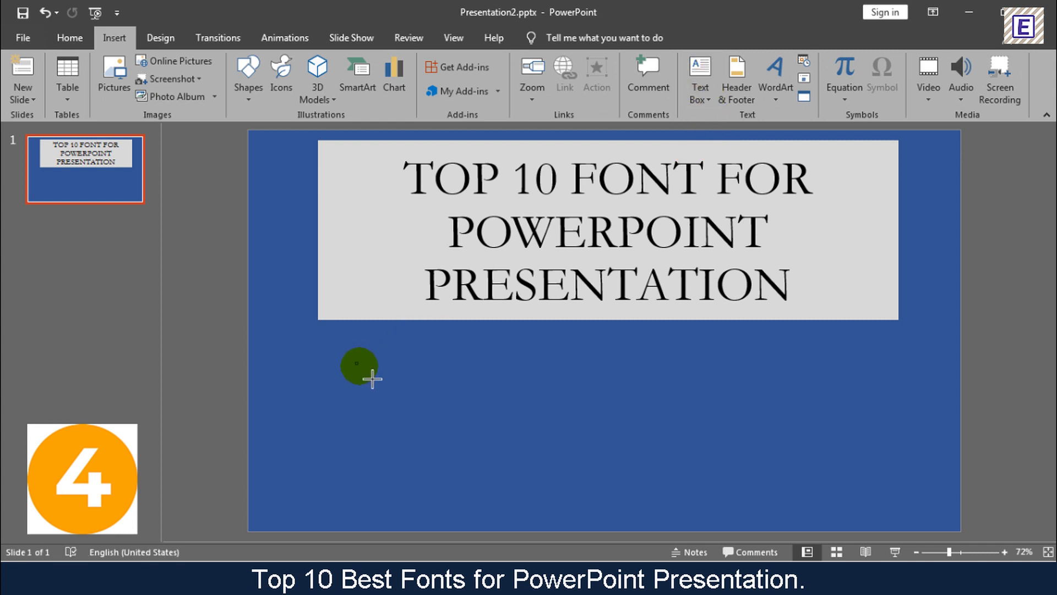
drag(355, 361, 830, 478)
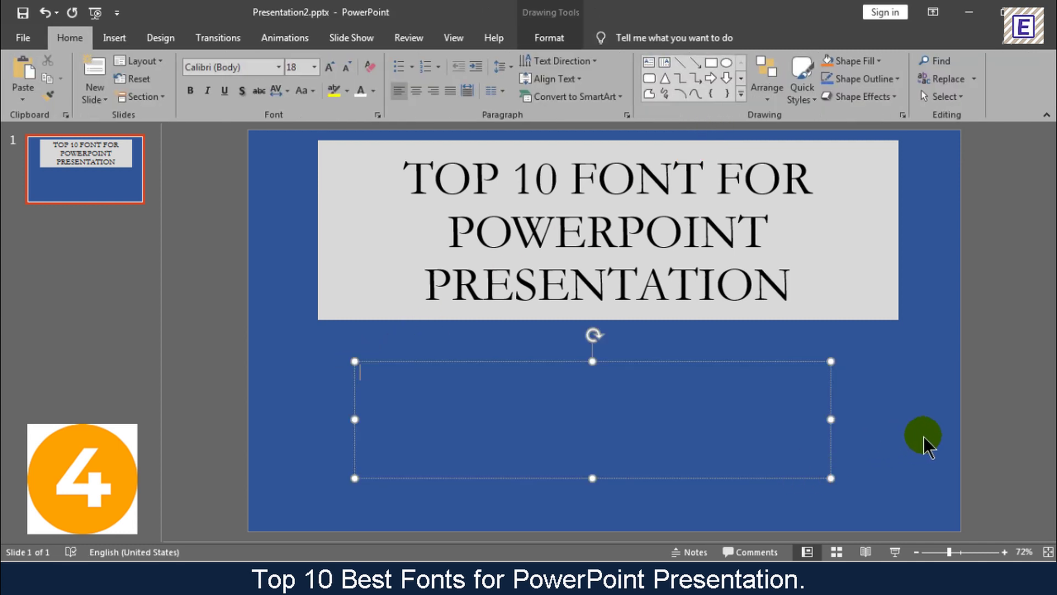
text(4. GARAMOND)
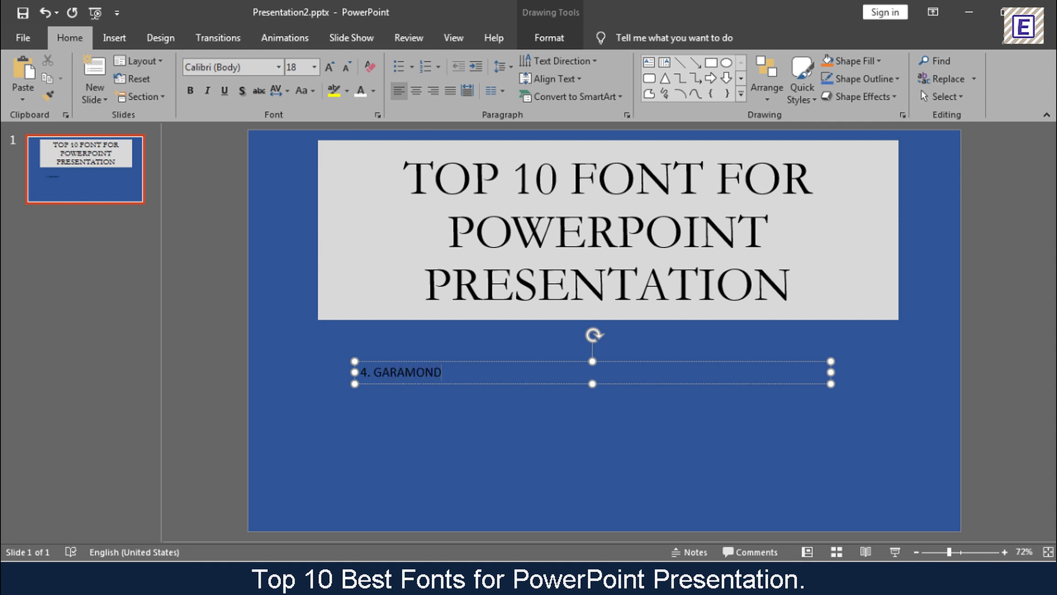
- Format '4. GARAMOND' as 100 pt white Garamond and widen the box to one line
key(ctrl+a)
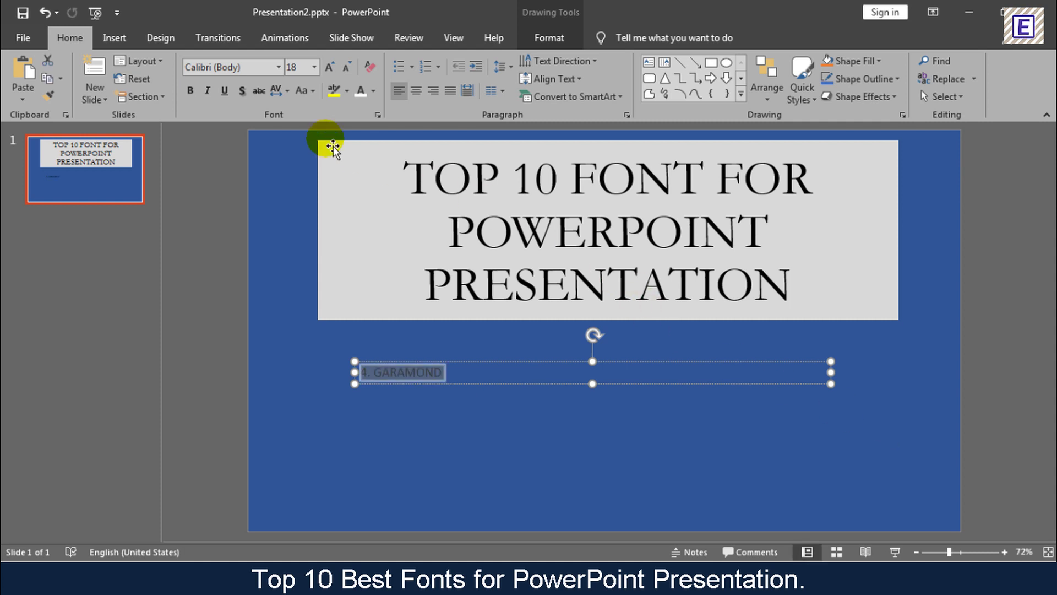
click(297, 67)
text(100)
key(Return)
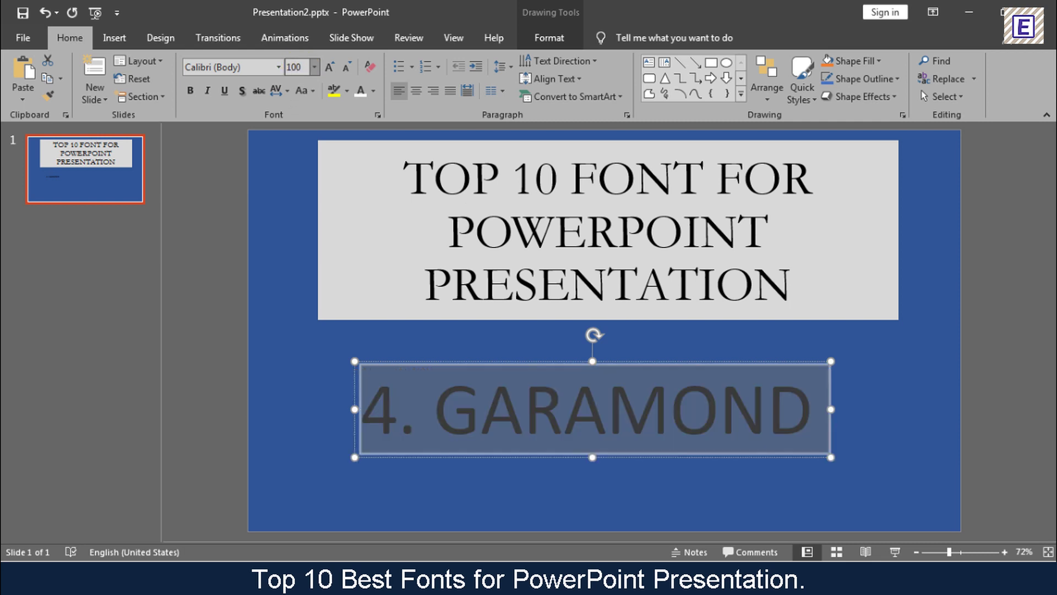
click(255, 68)
text(Ga)
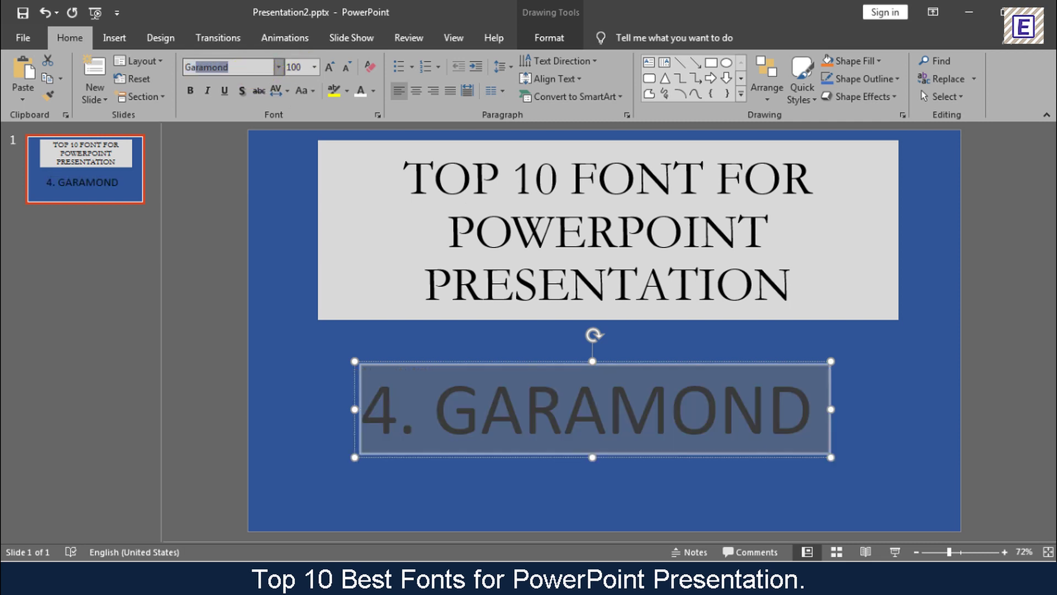
key(Return)
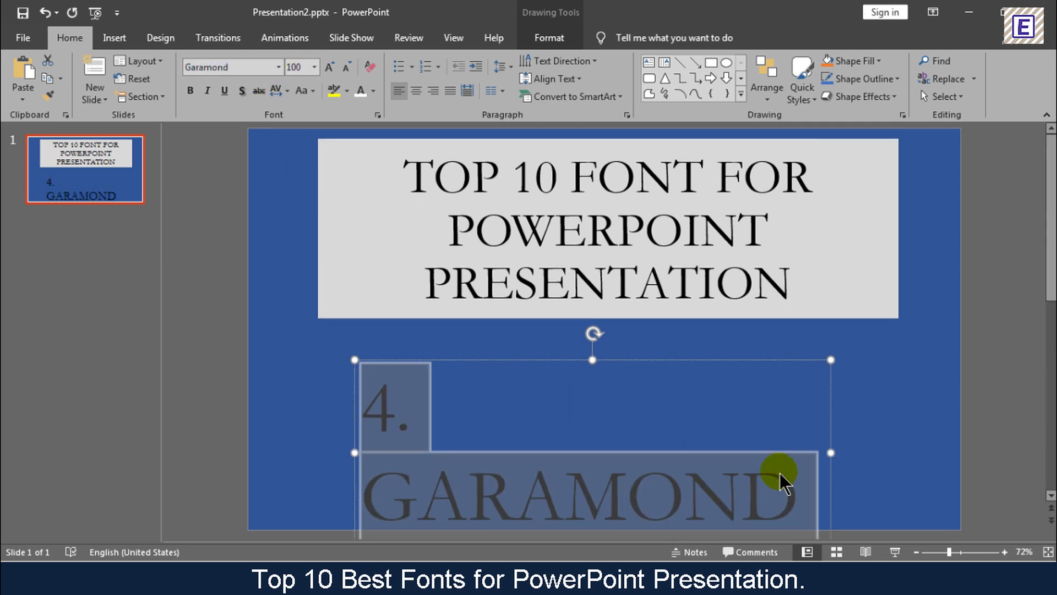
drag(831, 452, 914, 456)
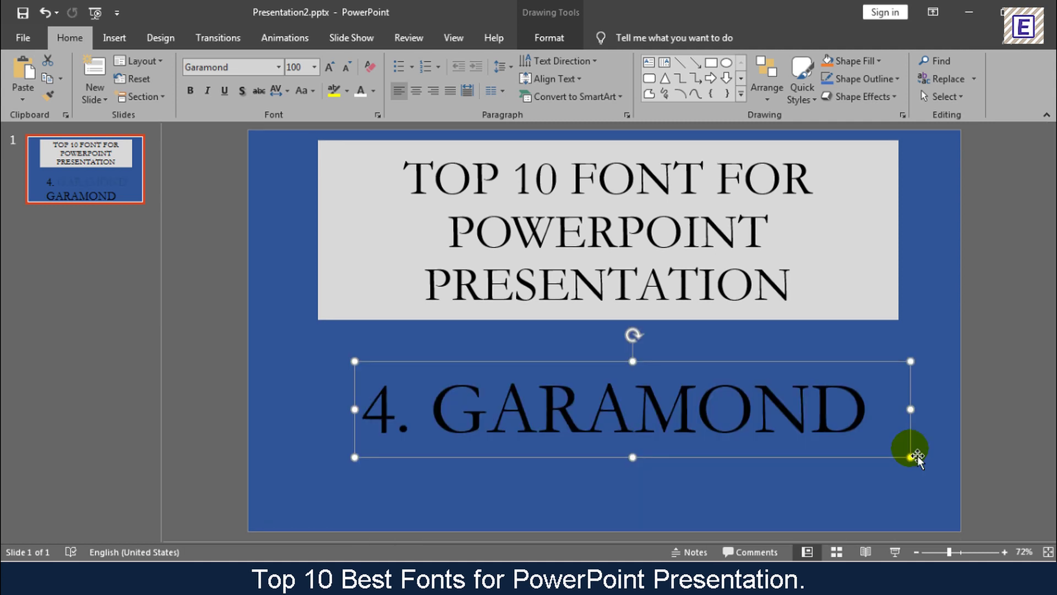
click(360, 91)
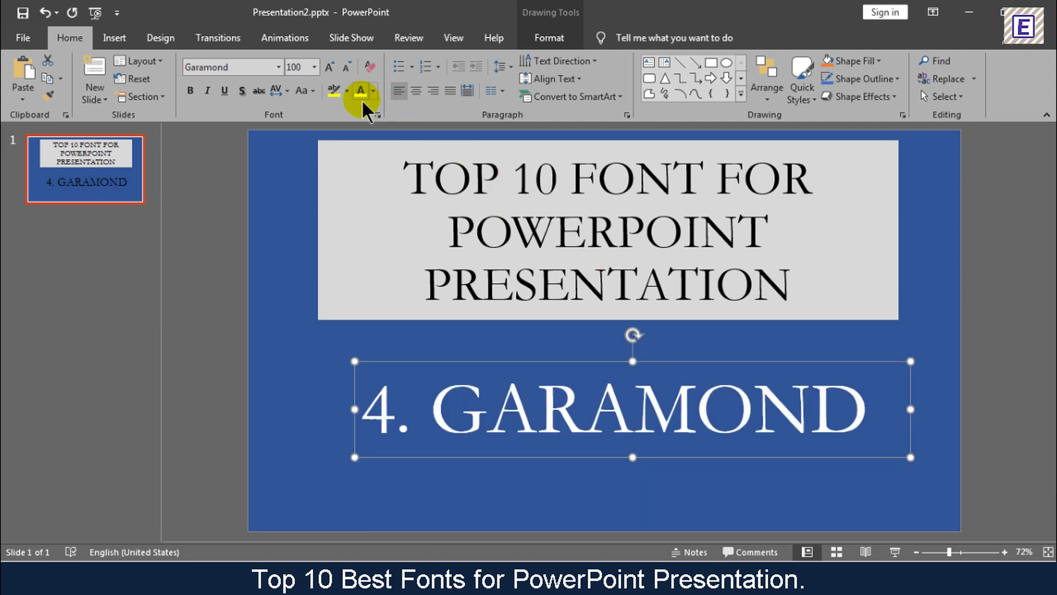
click(266, 257)
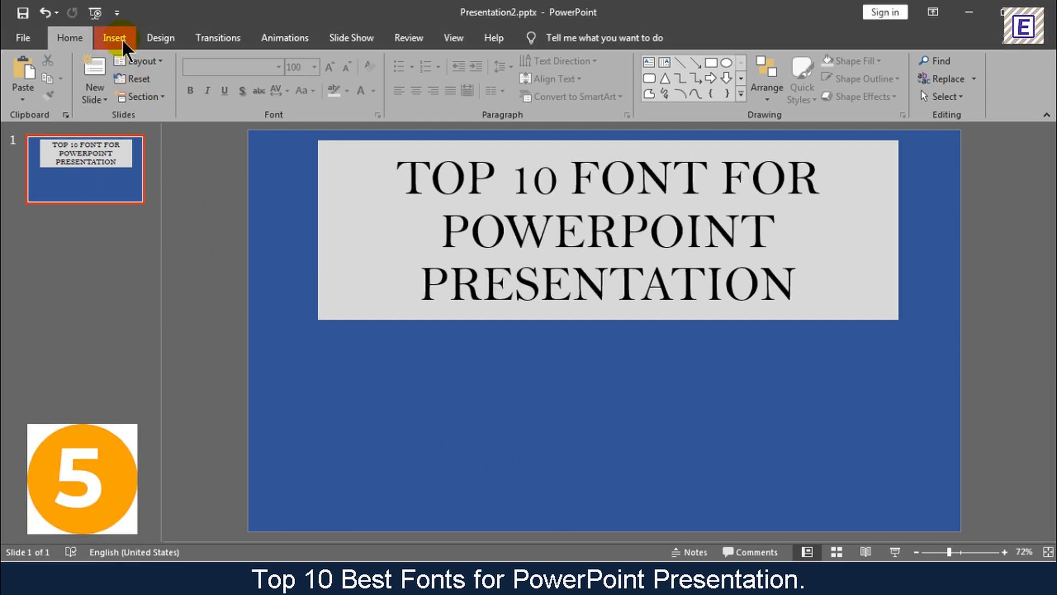
- Draw a text box below the title and type '5. BELL MT'
click(122, 41)
click(700, 74)
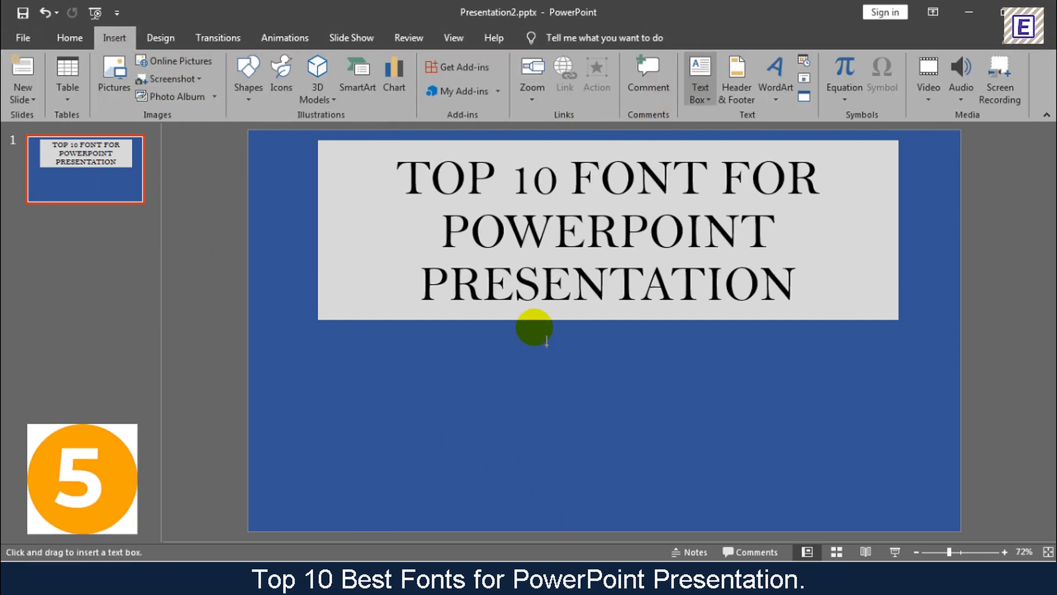
drag(330, 361, 867, 474)
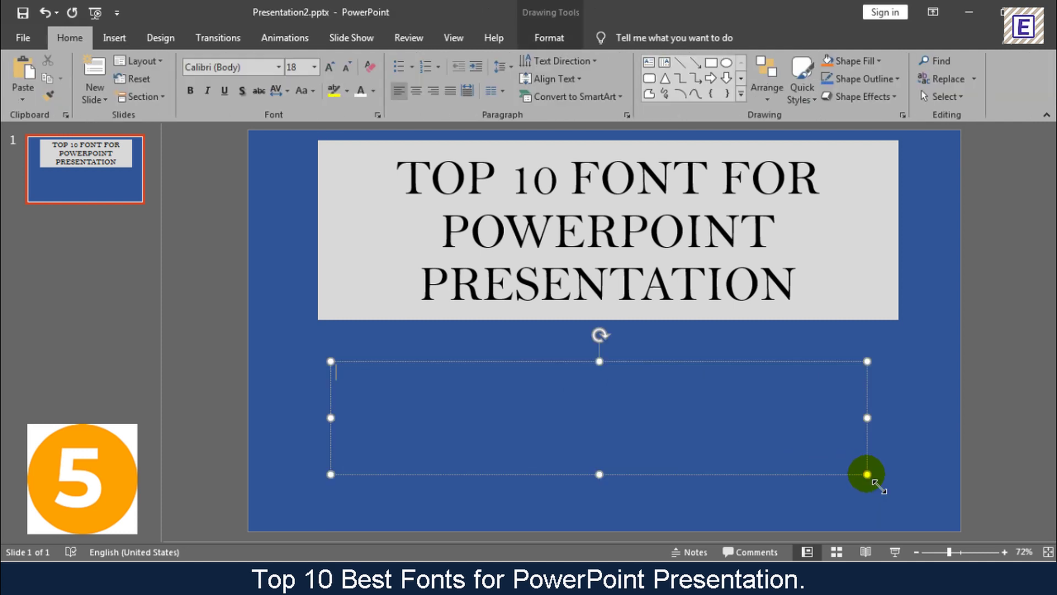
text(5. BELL MT)
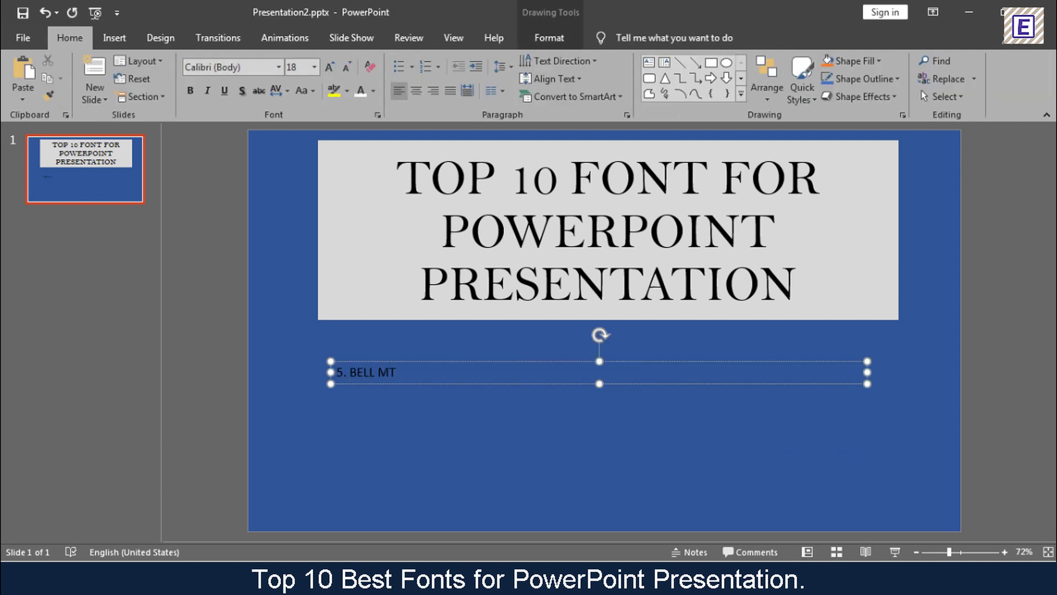
- Format '5. BELL MT' as 100 pt white Bell MT, centred in its box
key(ctrl+a)
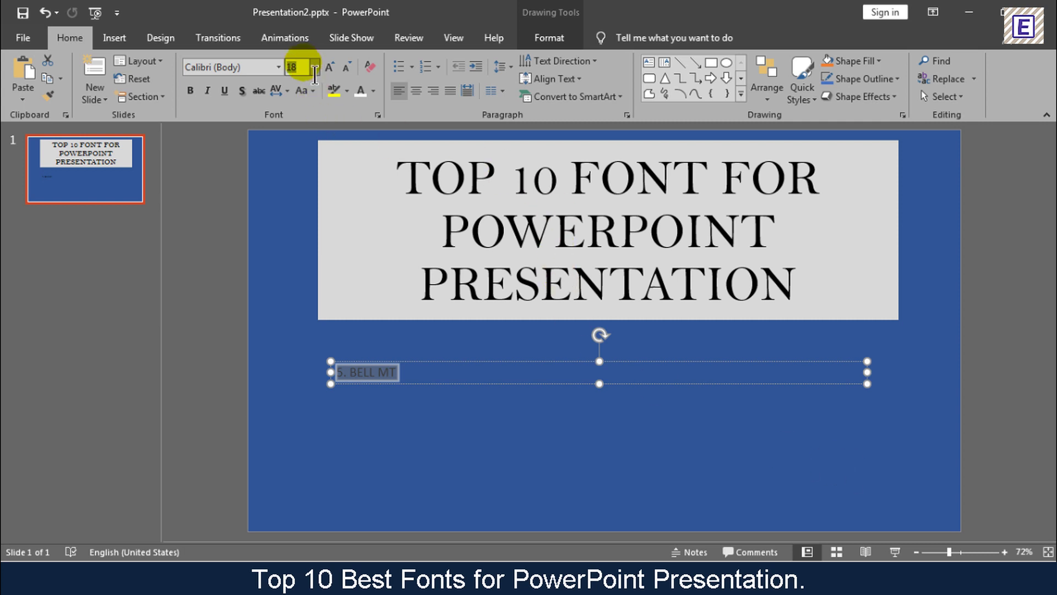
text(100)
key(Return)
click(237, 67)
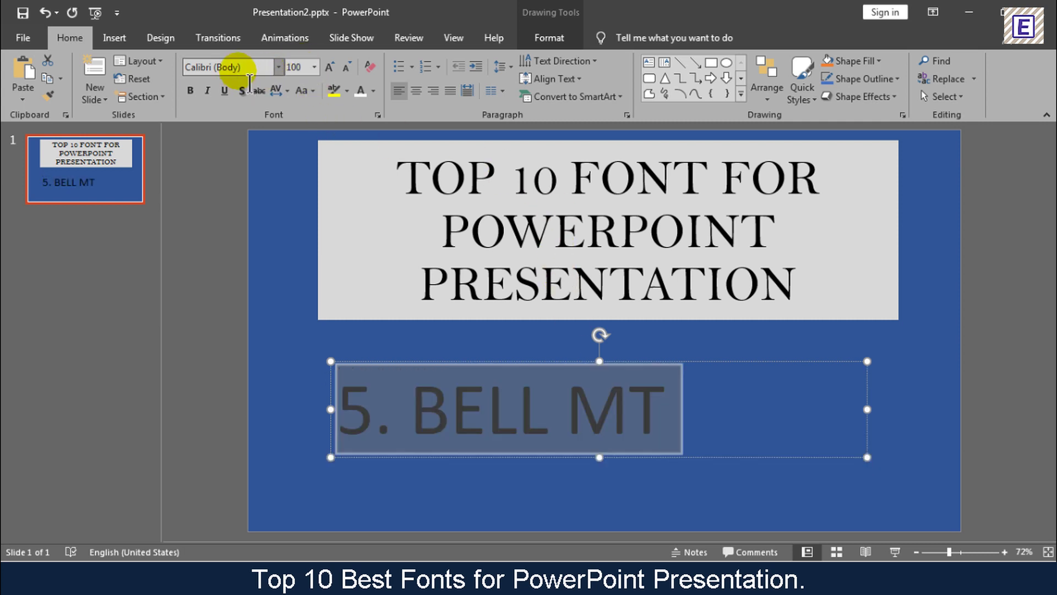
text(Bell MT)
key(Return)
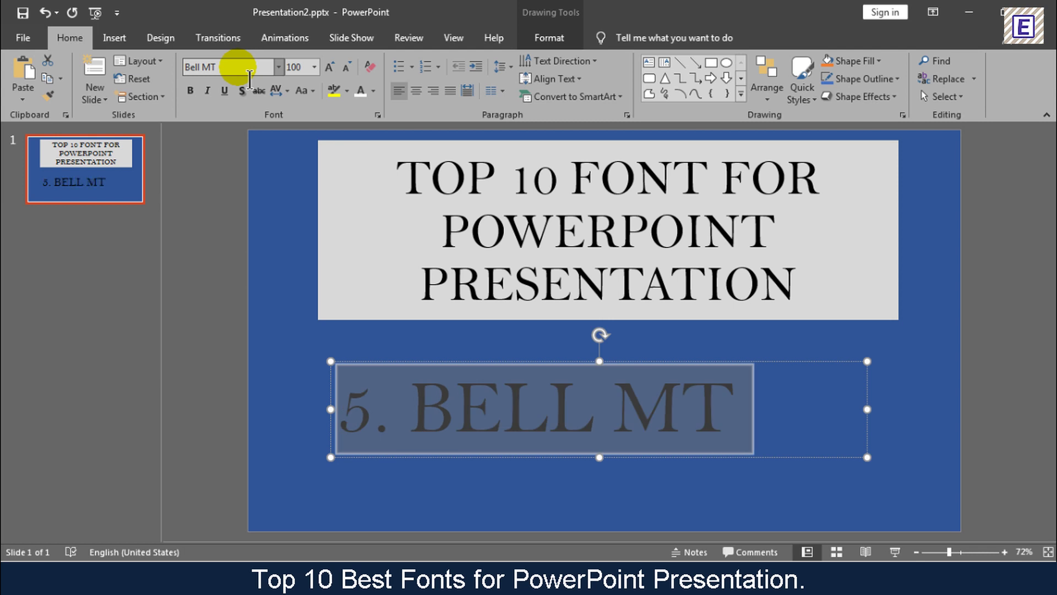
click(361, 91)
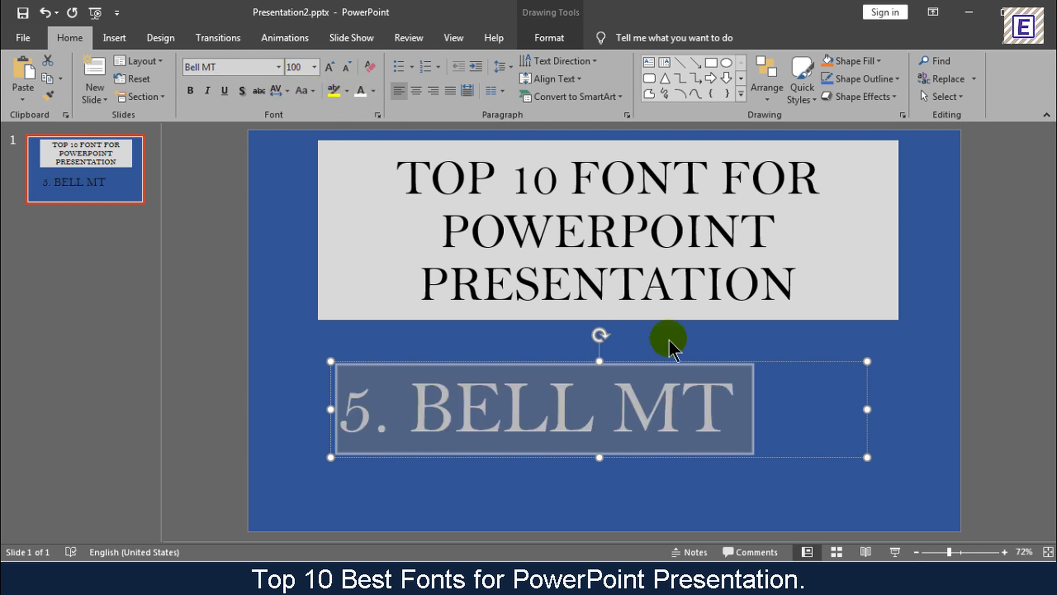
click(734, 368)
key(ctrl+e)
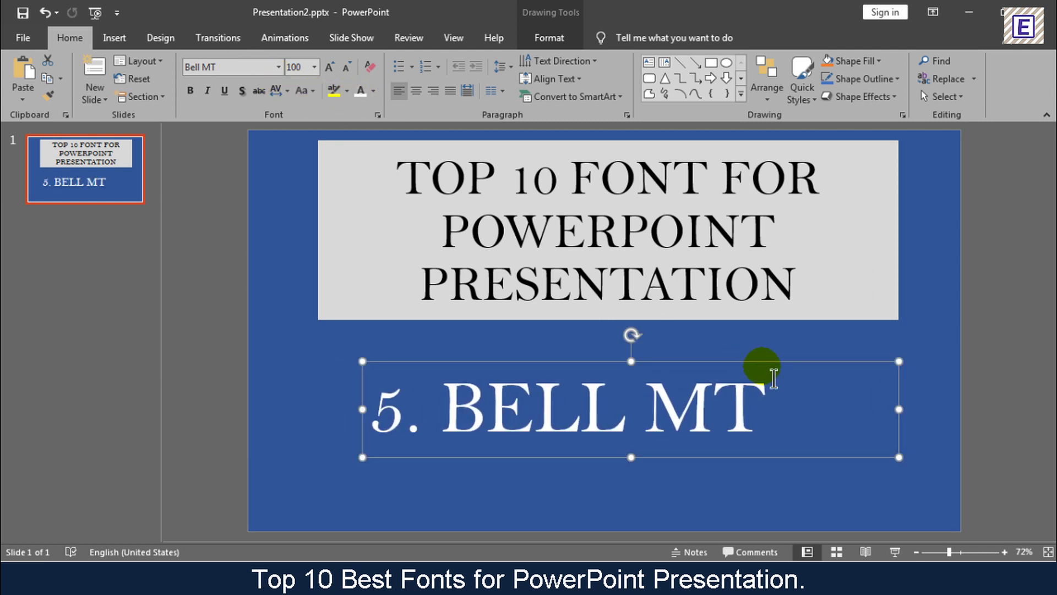
click(874, 493)
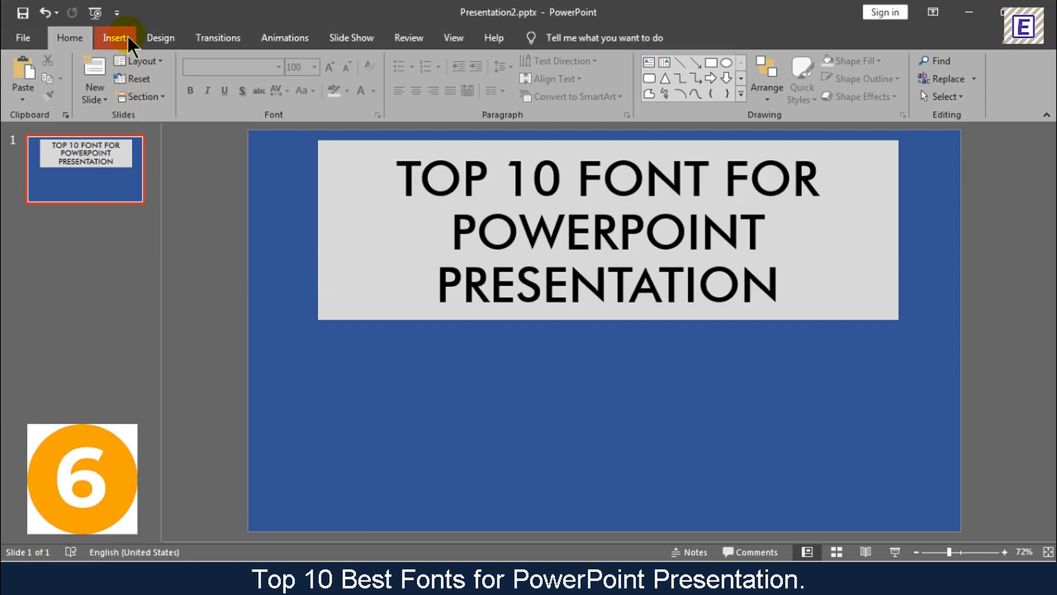
- Draw a text box below the title and type '6. FUTURA'
click(128, 36)
click(700, 77)
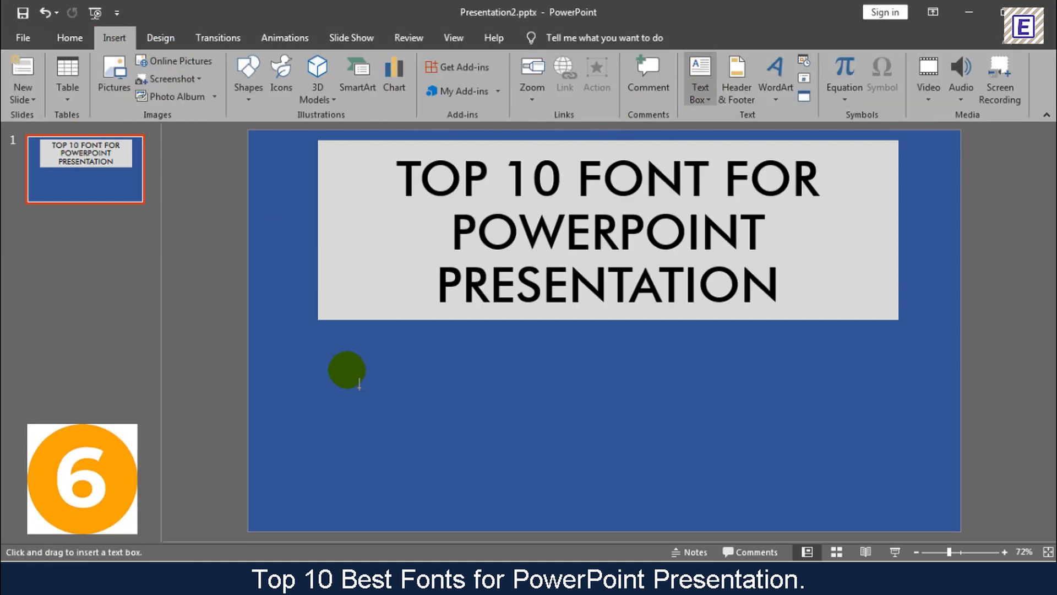
mouse_move(346, 371)
mouse_down()
mouse_move(359, 401)
mouse_move(819, 461)
mouse_up()
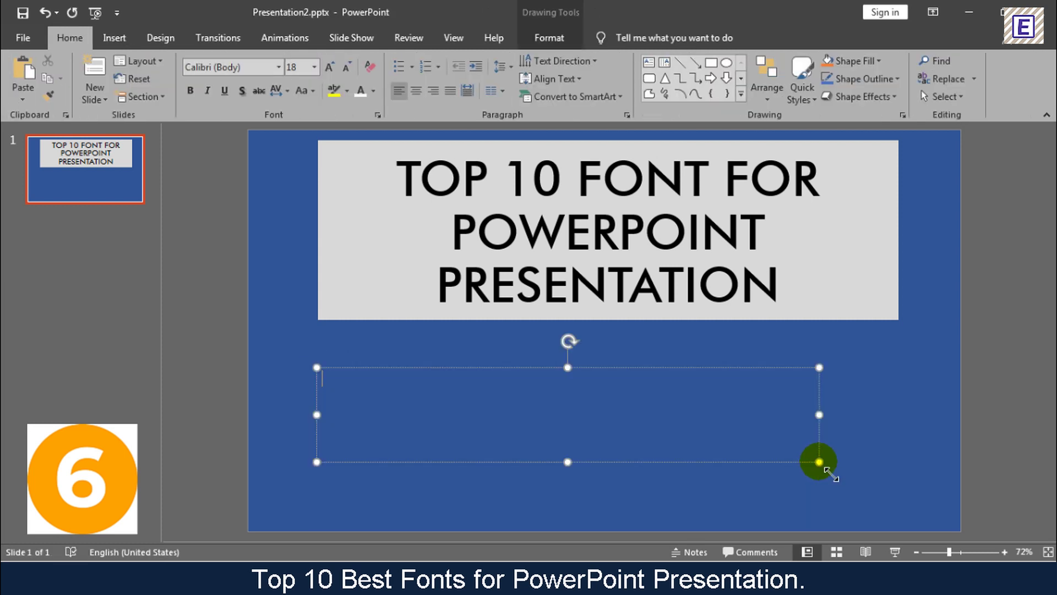
text(6. FUTURA)
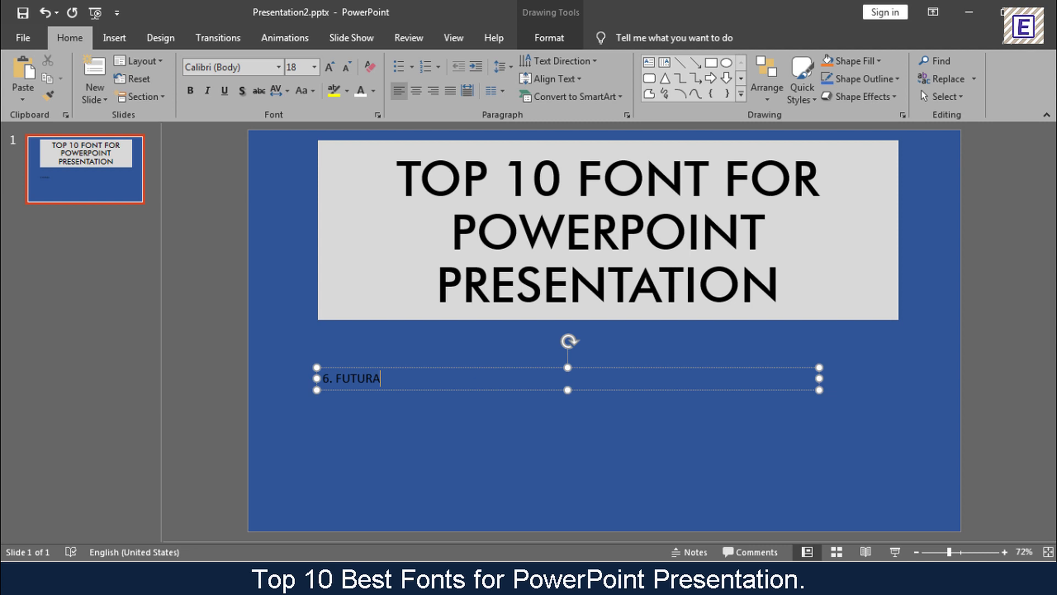
- Format '6. FUTURA' as 100 pt Futura Md BT in white
key(ctrl+a)
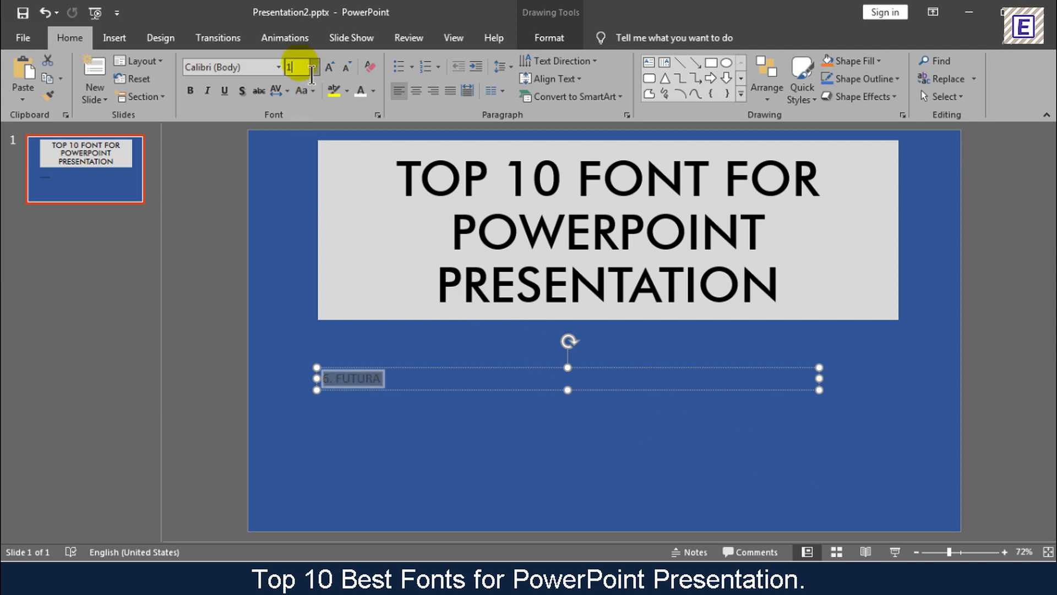
text(00)
key(Return)
click(245, 67)
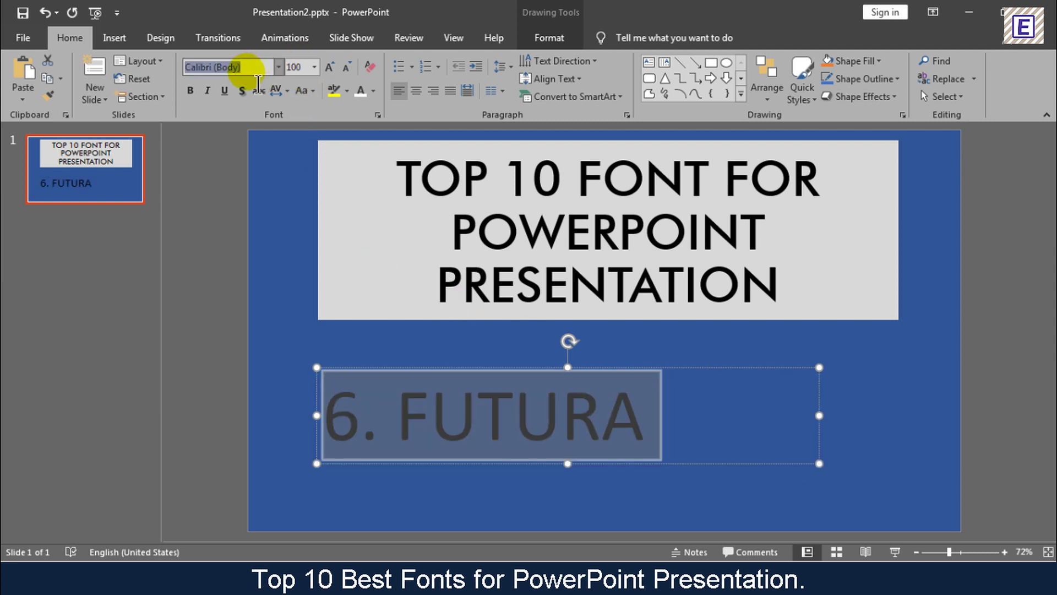
text(F)
text(utura Md BT)
key(Return)
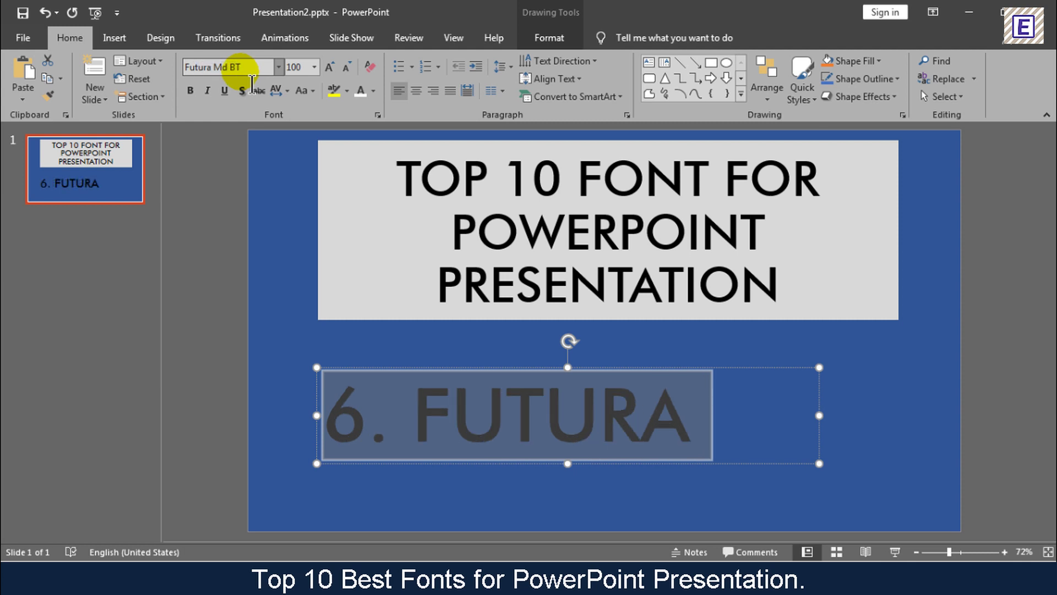
click(360, 90)
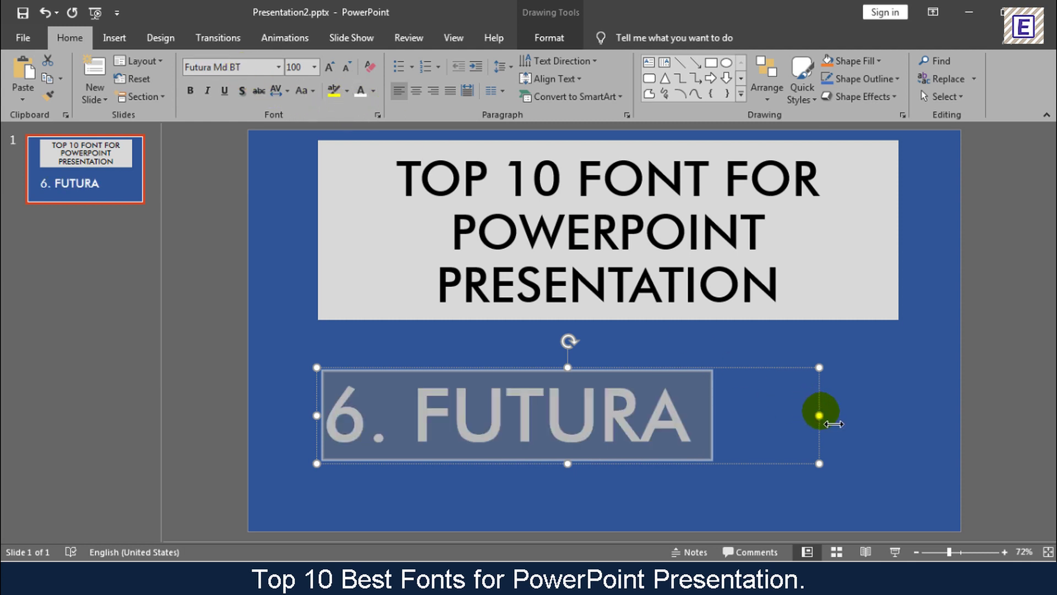
- Narrow the '6. FUTURA' box to fit its text and shift it right
drag(819, 416, 726, 421)
drag(656, 371, 746, 374)
click(868, 397)
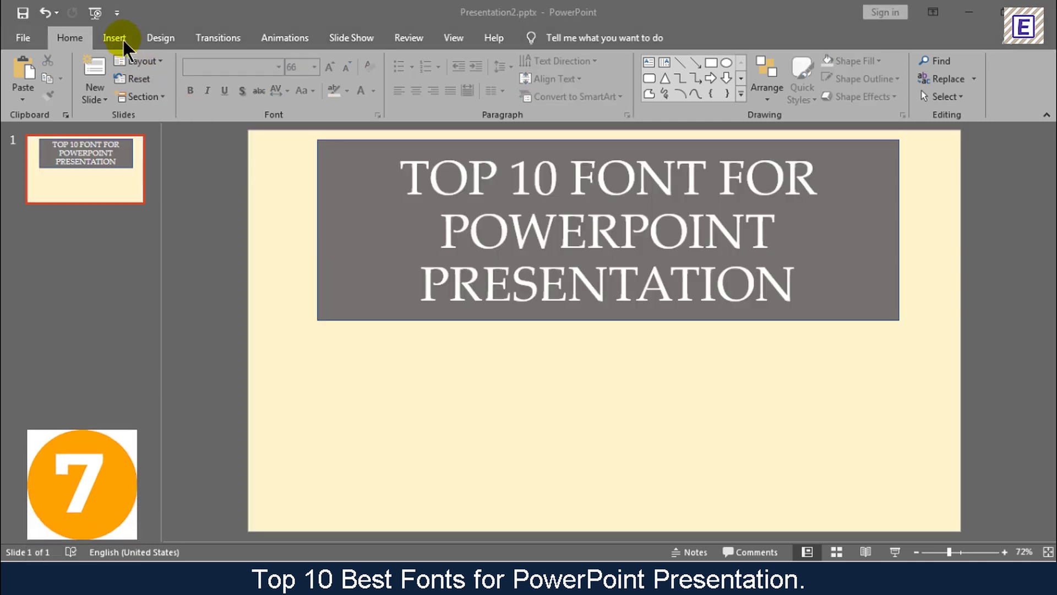
- Draw a text box below the title and type '7. PALATINO'
click(117, 38)
click(699, 74)
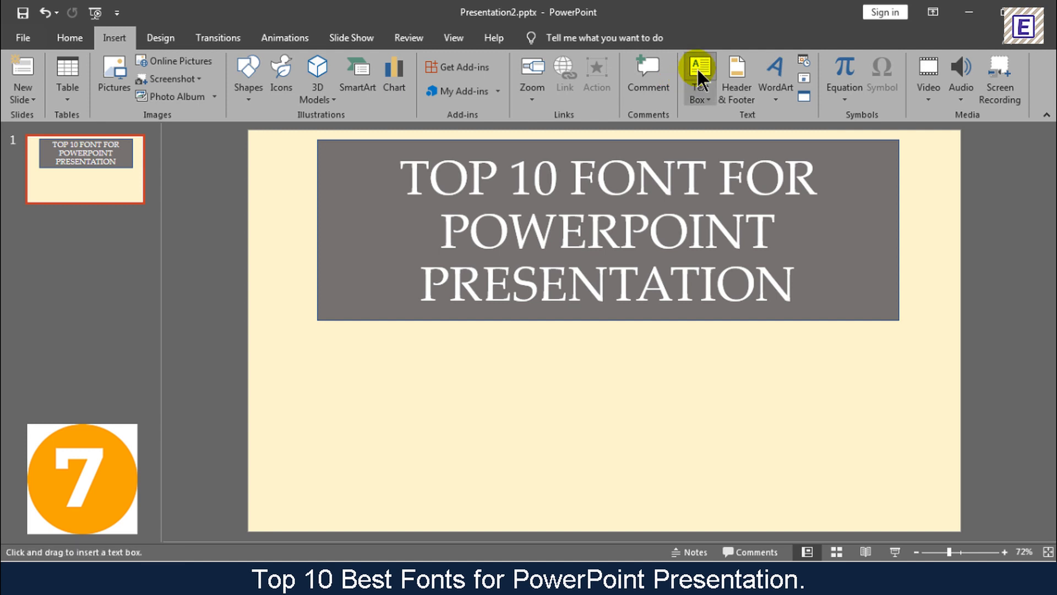
drag(339, 361, 855, 499)
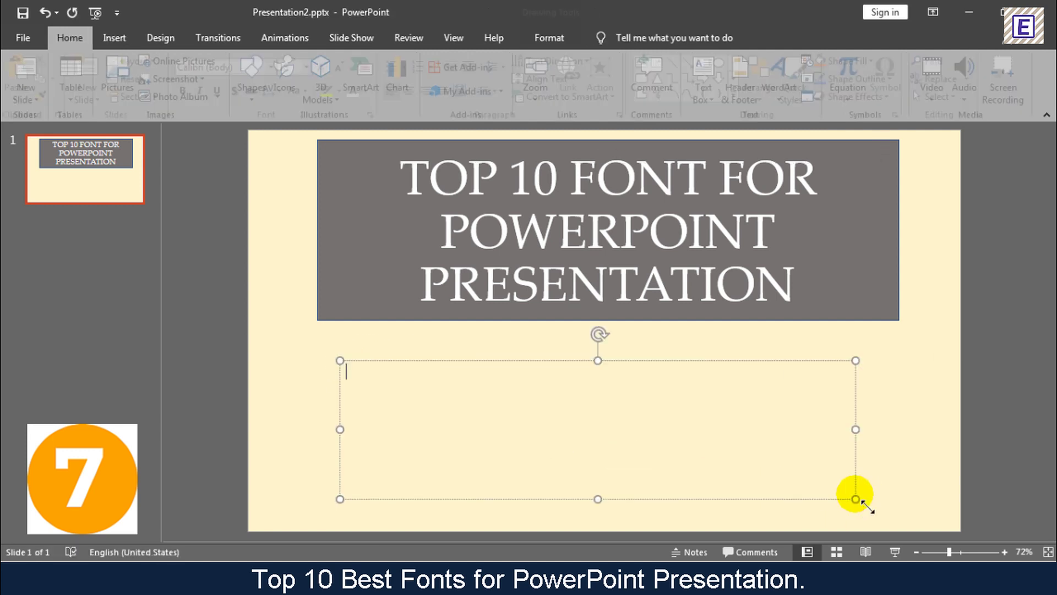
text(7. PALATINO)
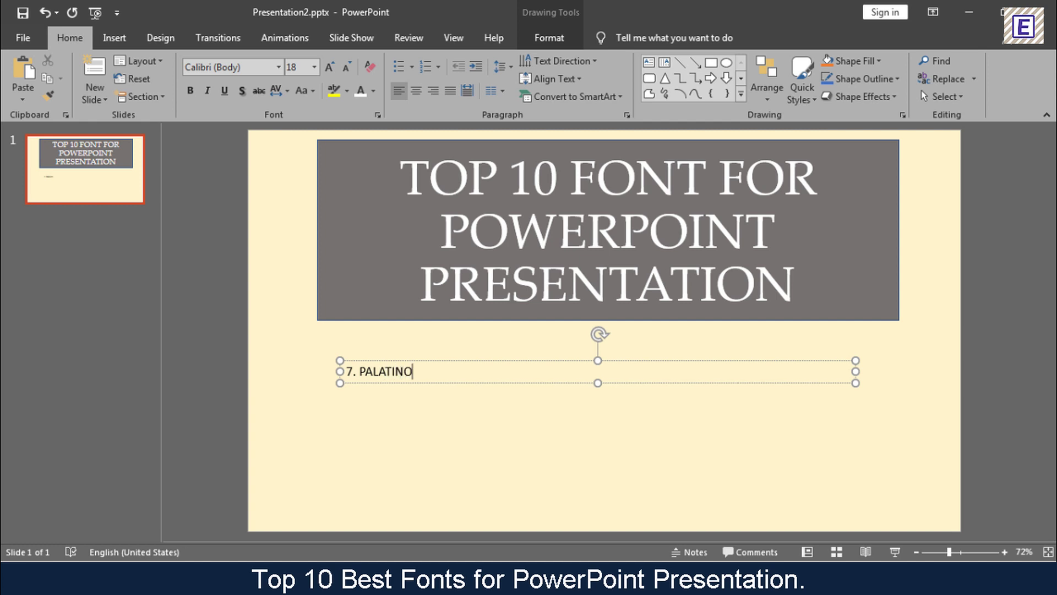
- Set the '7. PALATINO' text to 100 pt Palatino Linotype
key(ctrl+a)
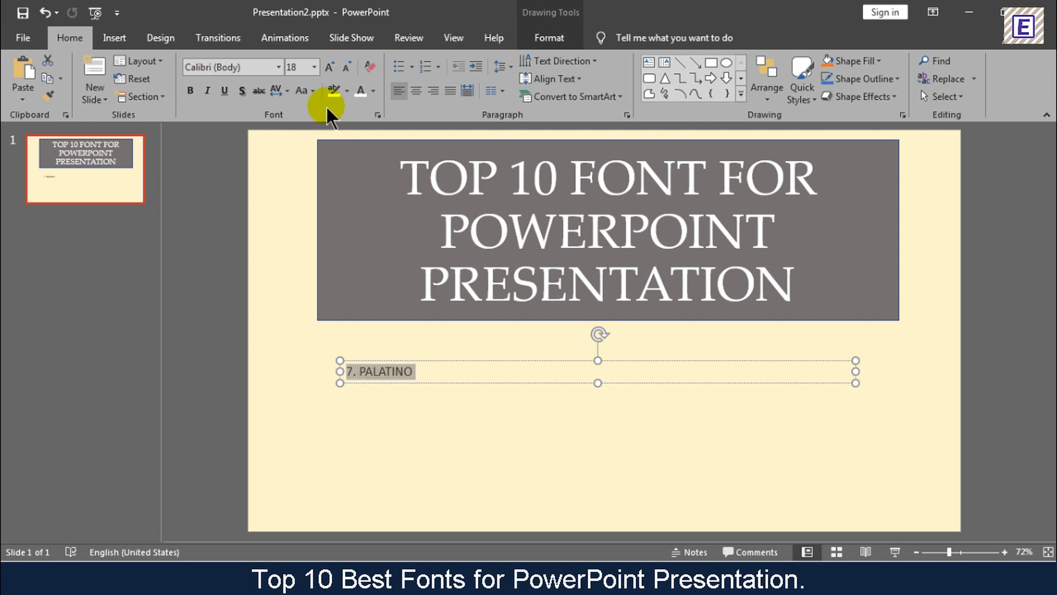
click(302, 69)
text(00)
key(Return)
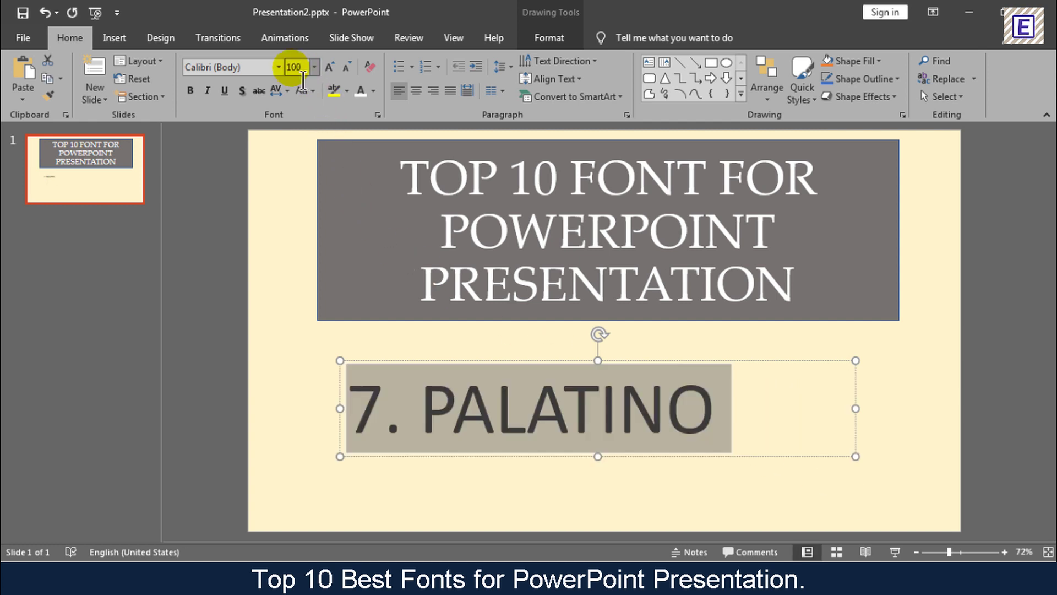
click(262, 77)
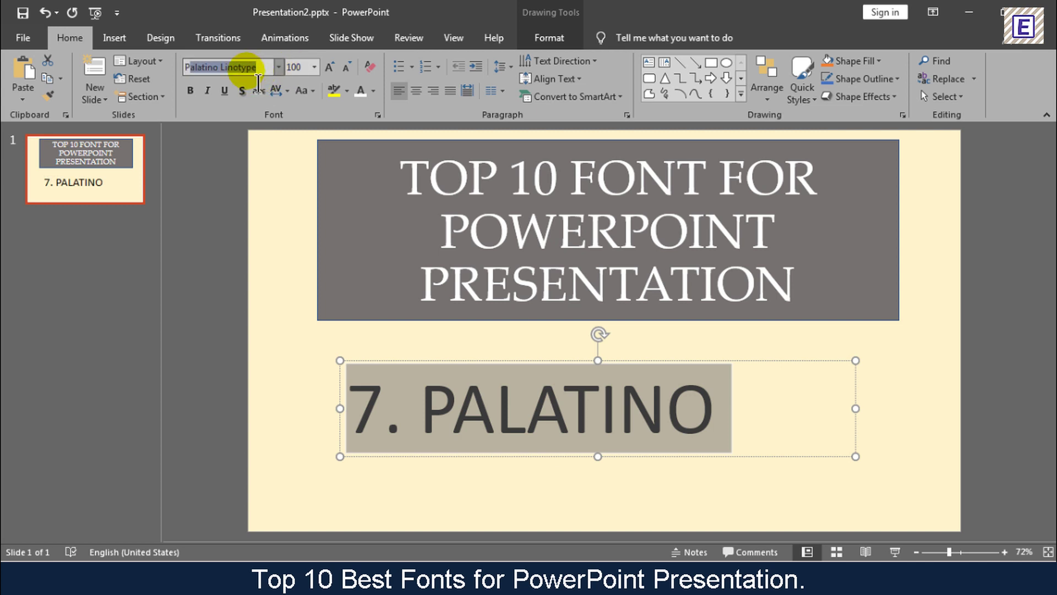
text(Palatino Linotype)
key(Return)
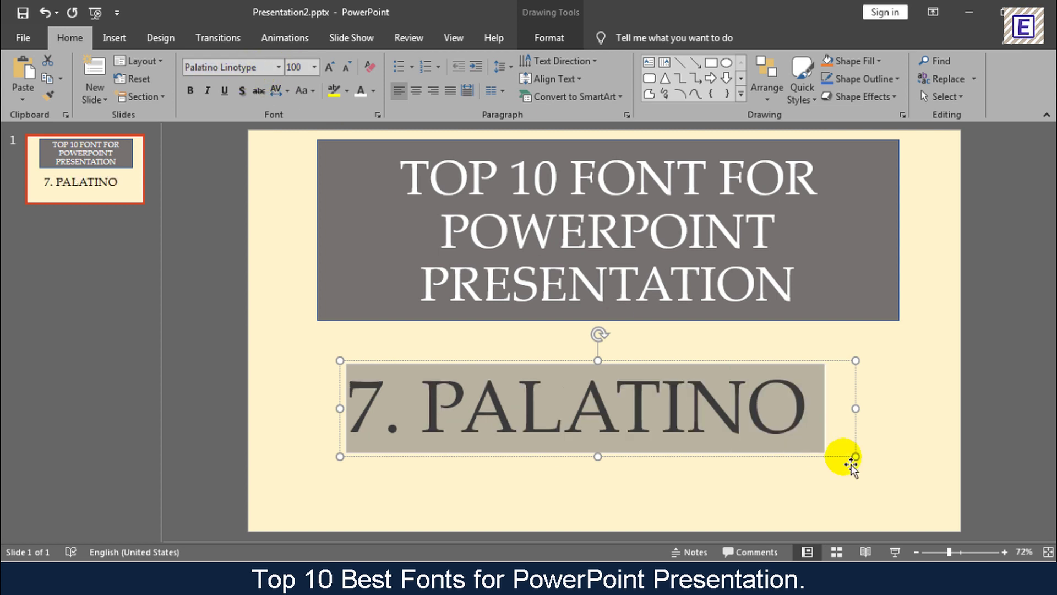
click(909, 381)
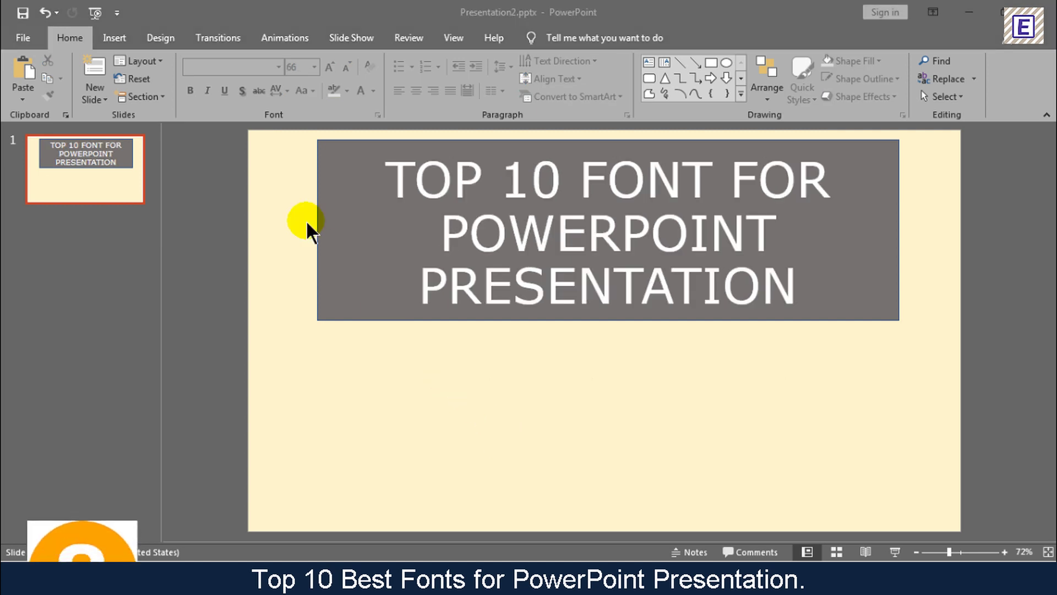
- Draw a text box below the title and type '8. VERDANA'
click(114, 38)
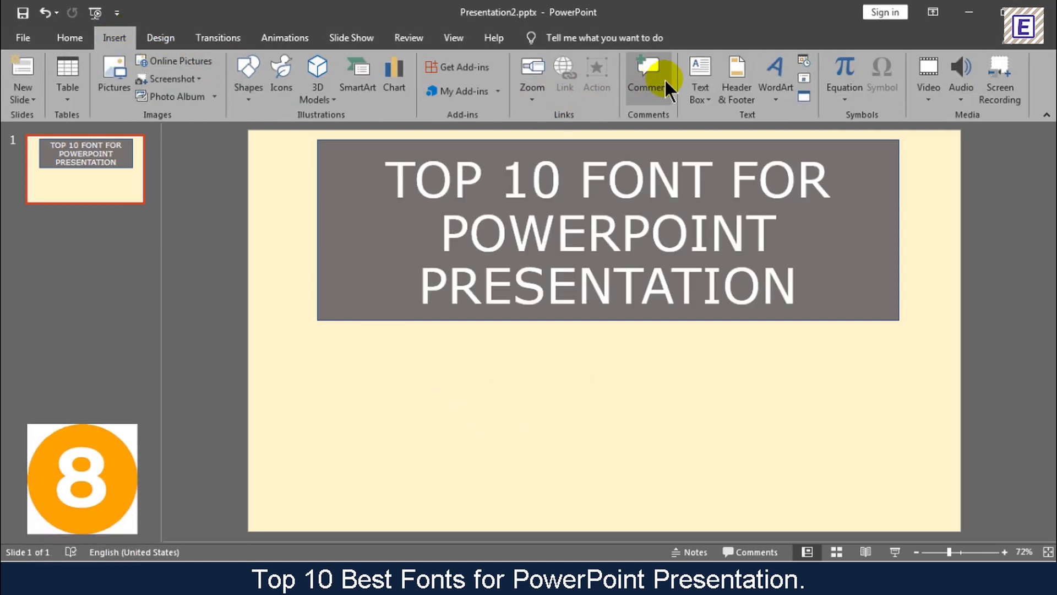
click(700, 74)
mouse_move(372, 359)
mouse_down()
mouse_move(474, 413)
mouse_move(816, 472)
mouse_up()
text(8. )
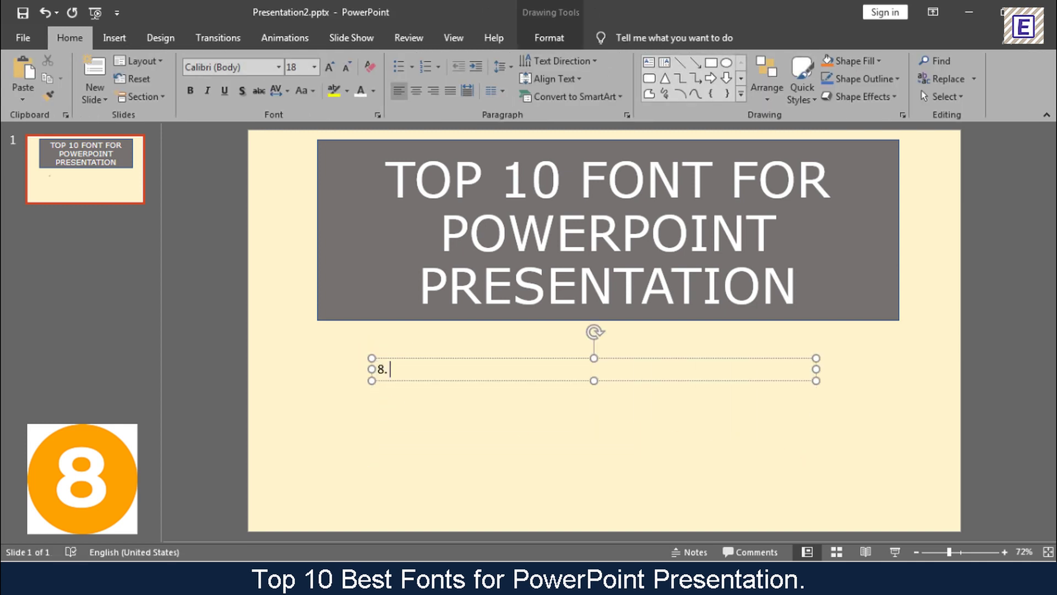
text(VERDANA)
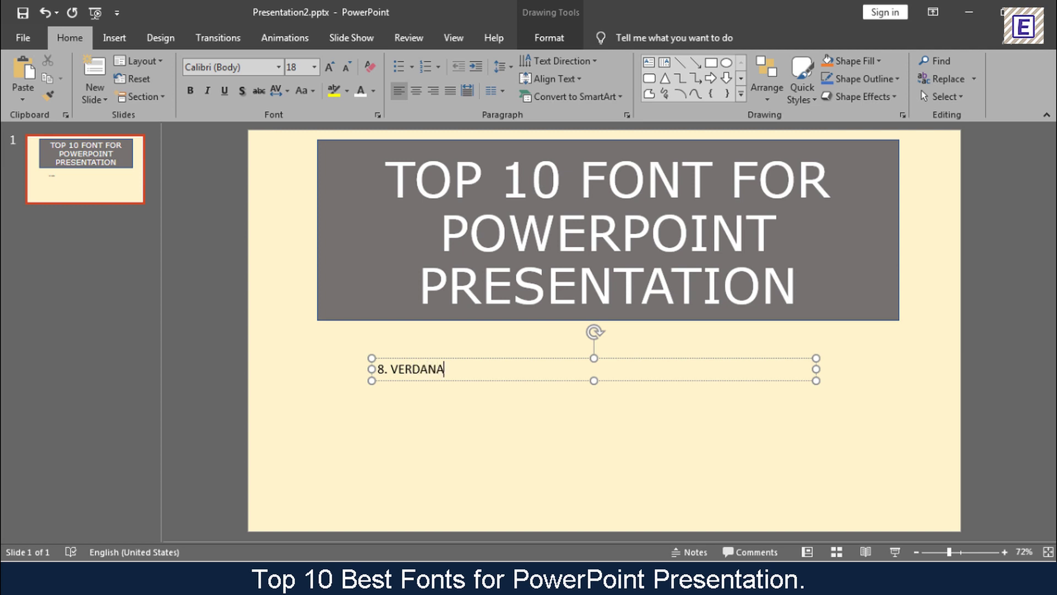
- Set '8. VERDANA' to 100 pt Verdana and widen the box to fit one line
key(ctrl+a)
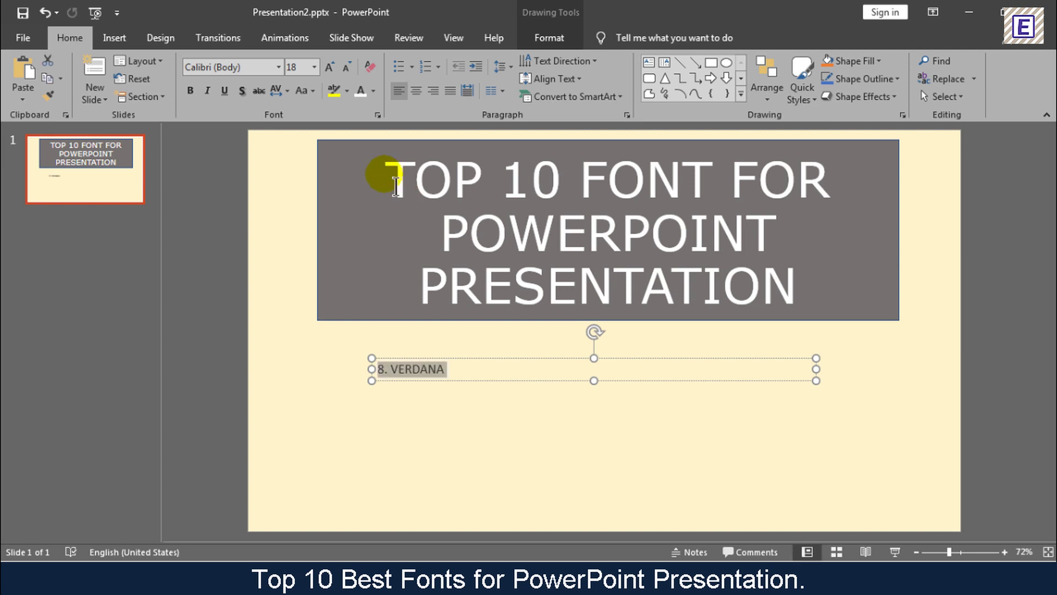
text(100)
key(Return)
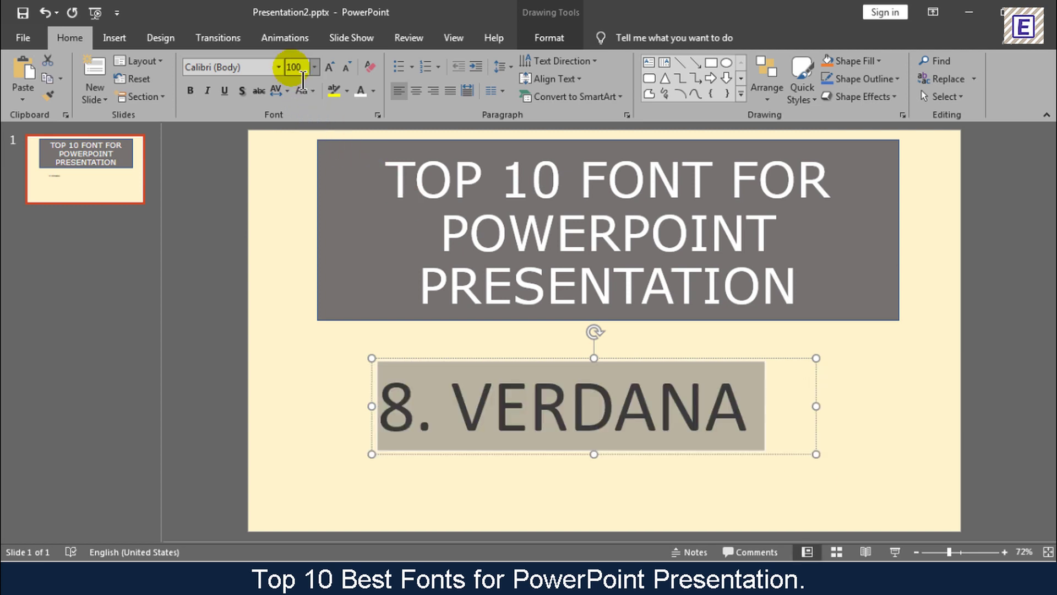
click(252, 69)
text(Verdana)
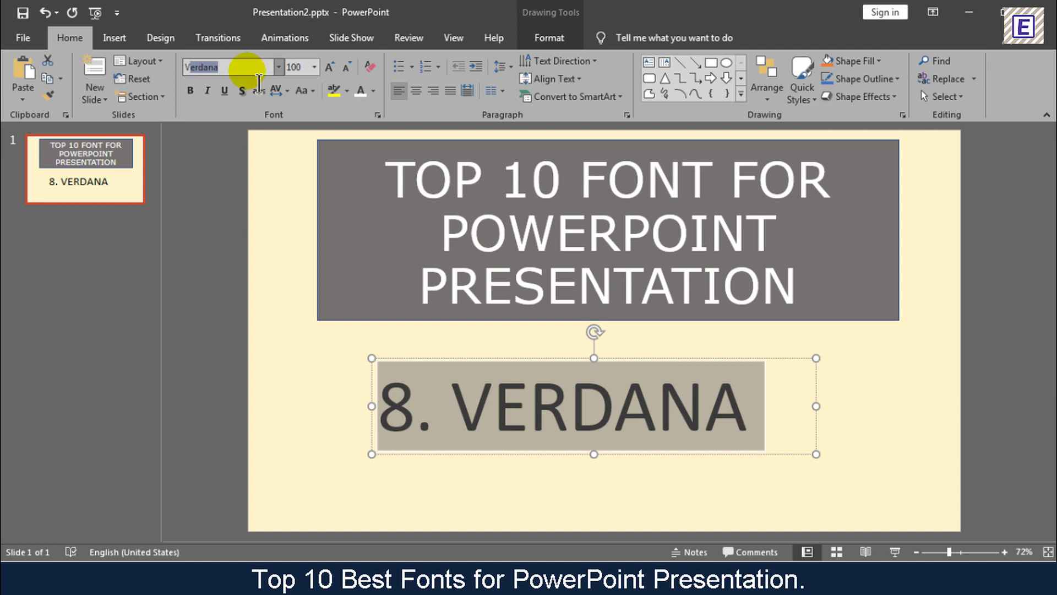
key(Return)
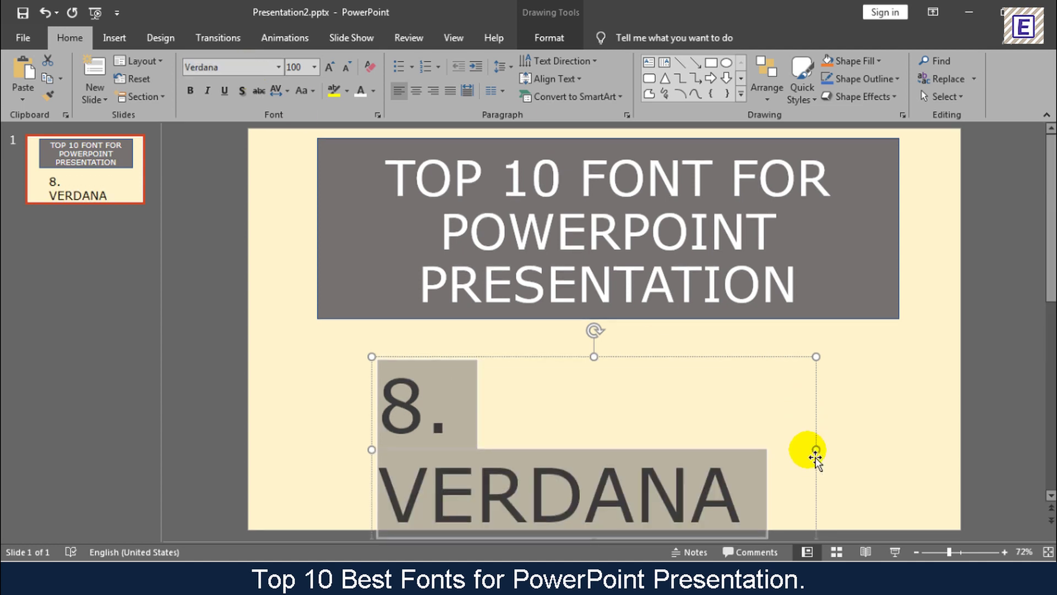
click(816, 449)
drag(816, 450, 867, 444)
click(914, 433)
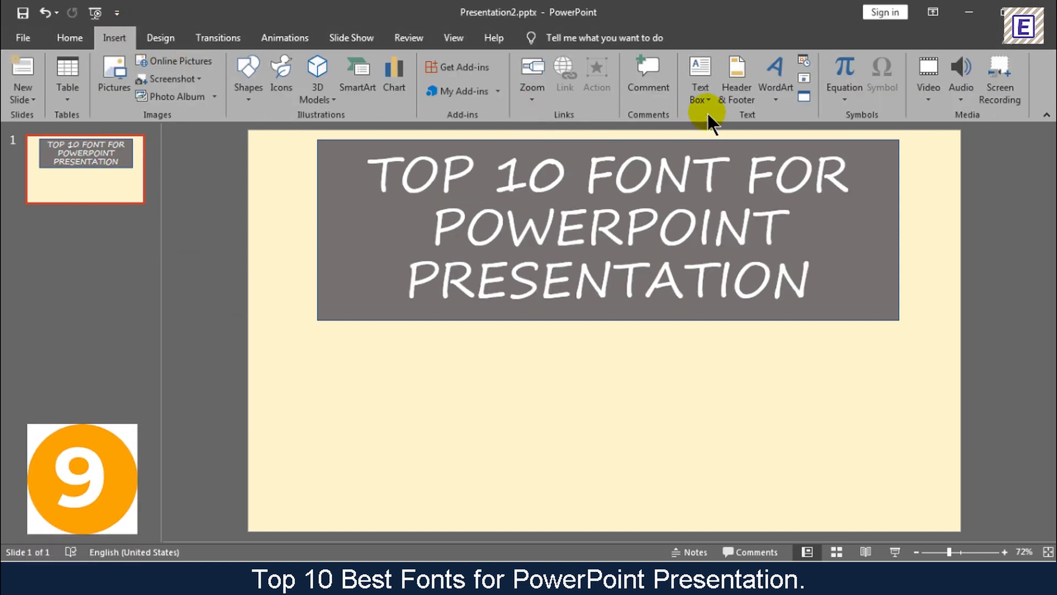
- Draw a text box below the title and type '9. SEGOE'
click(700, 83)
drag(334, 364, 839, 476)
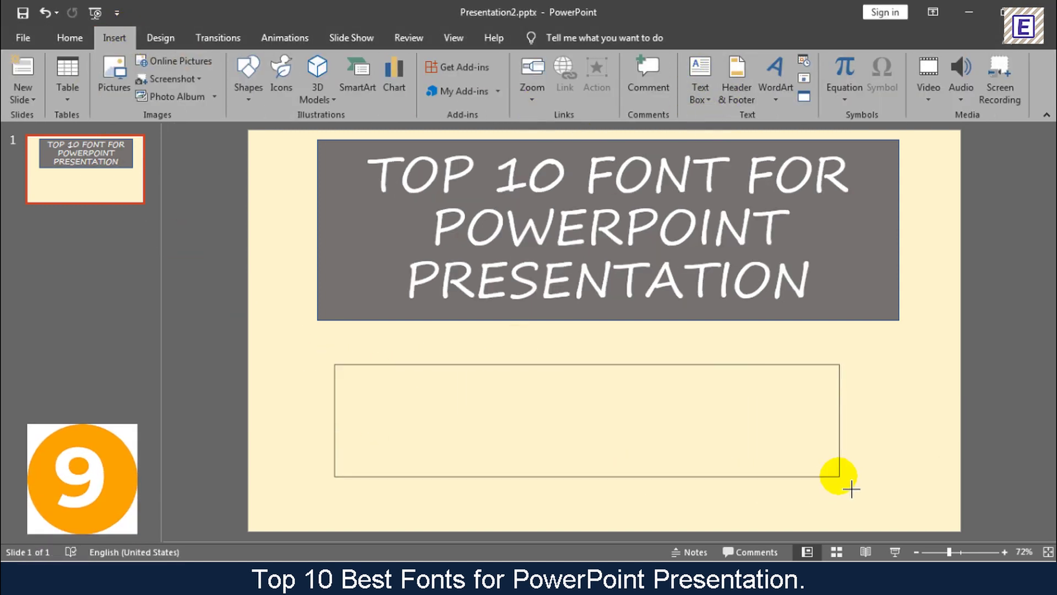
text(9.)
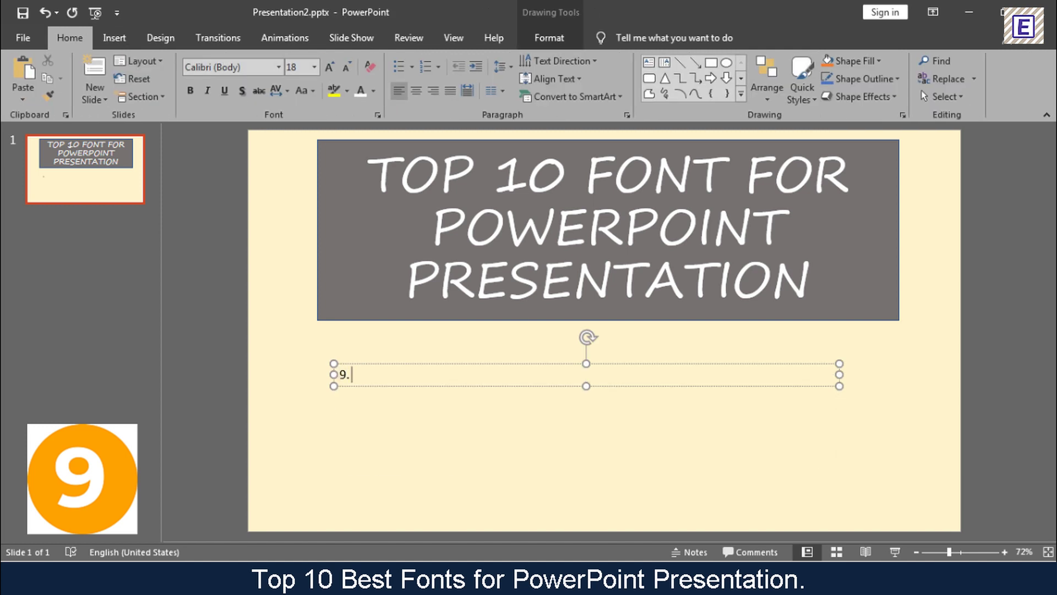
text( SEGOE)
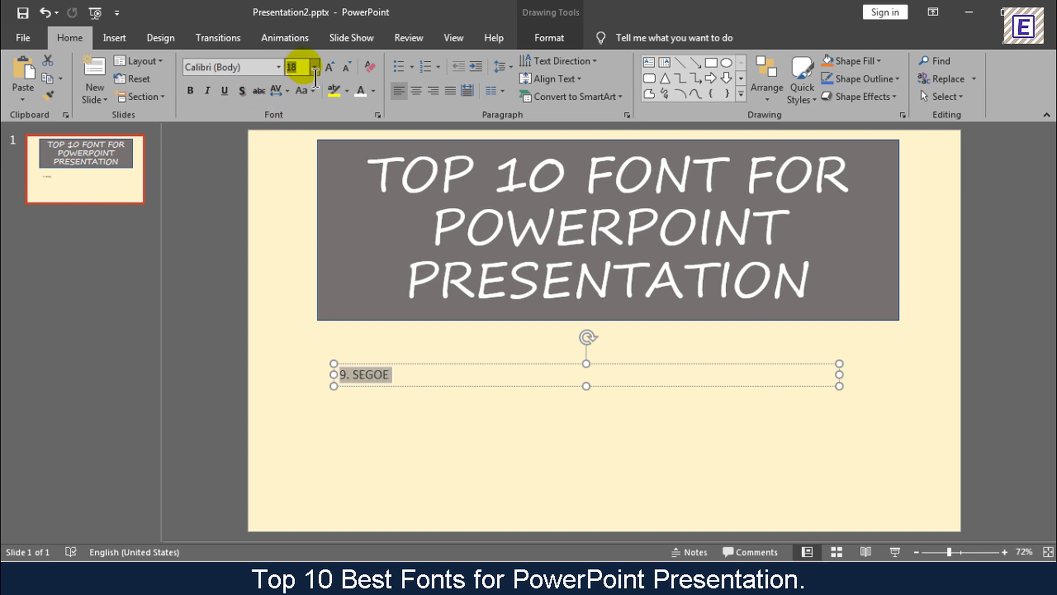
- Set '9. SEGOE' to 100 pt Segoe Print, trim the box and nudge it right
text(0)
key(Return)
click(249, 72)
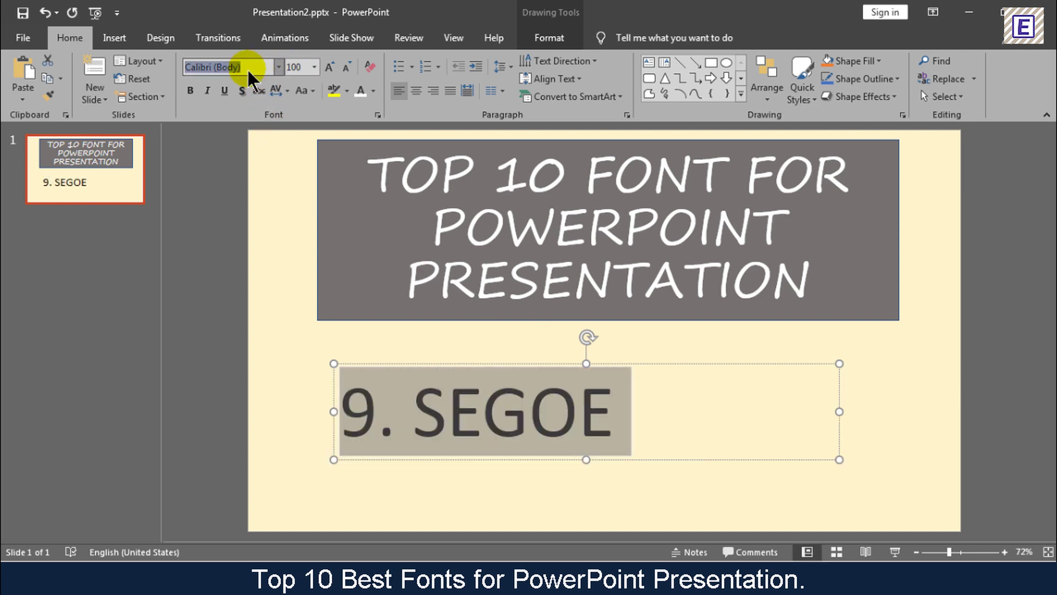
text(Segoe Print)
key(Return)
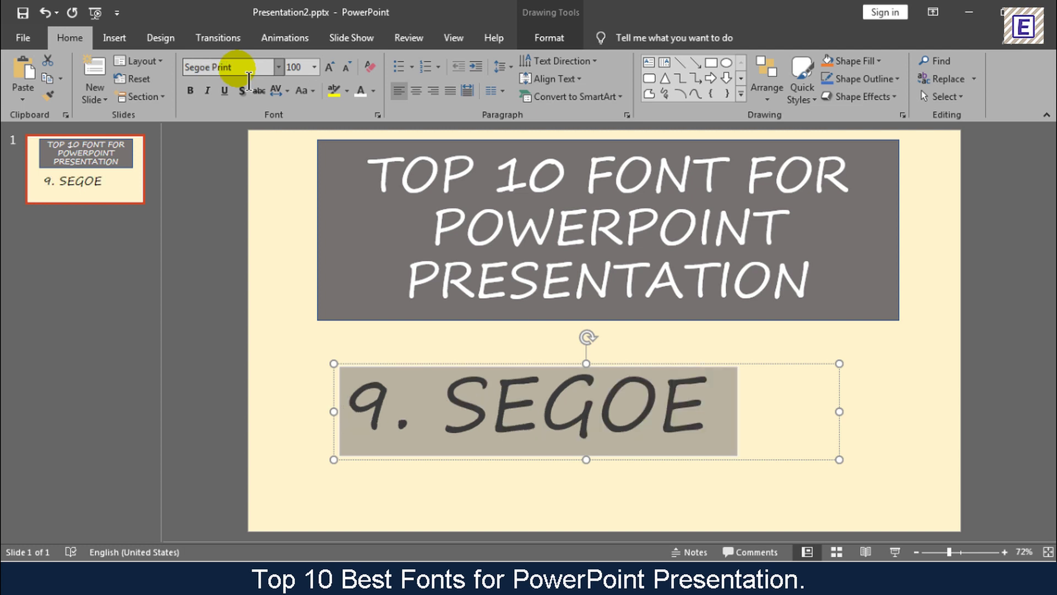
drag(839, 411, 752, 411)
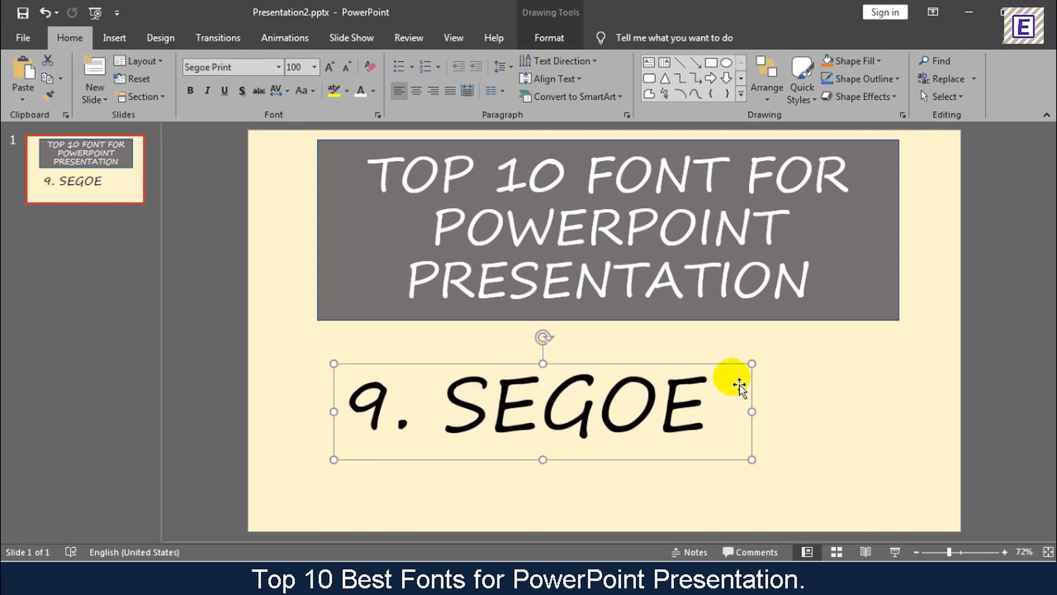
drag(737, 371, 777, 372)
click(874, 398)
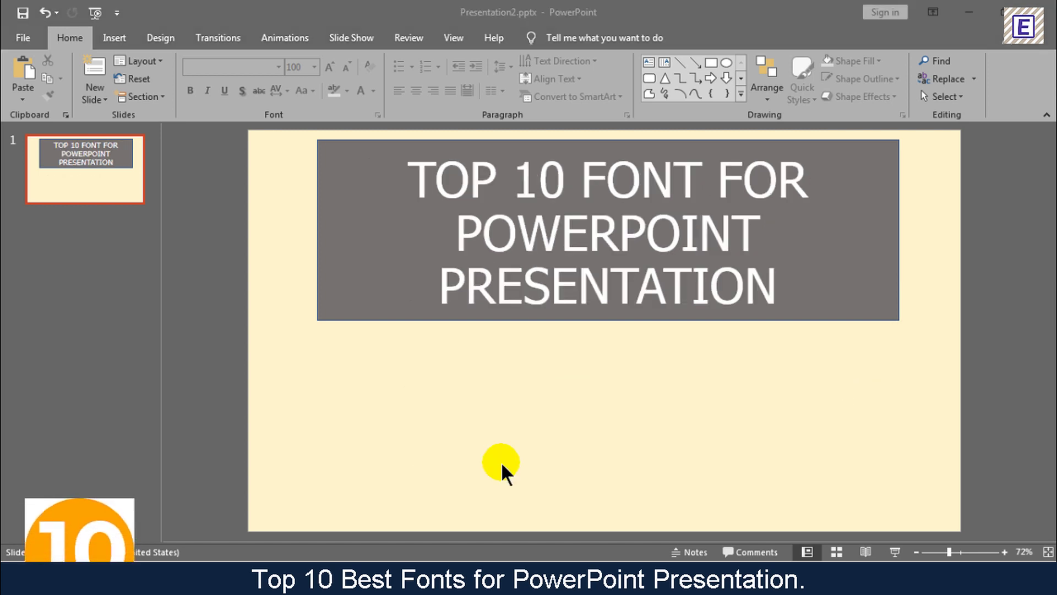
- Add a '10. TAHOMA' text box below the title in 100 pt Tahoma
click(114, 37)
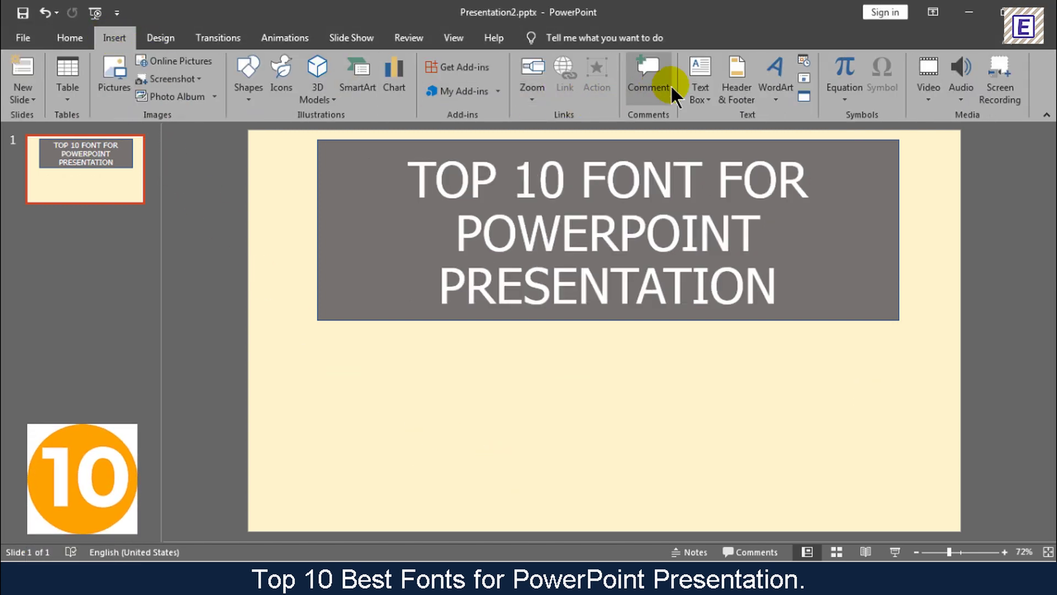
click(700, 77)
drag(384, 370, 820, 464)
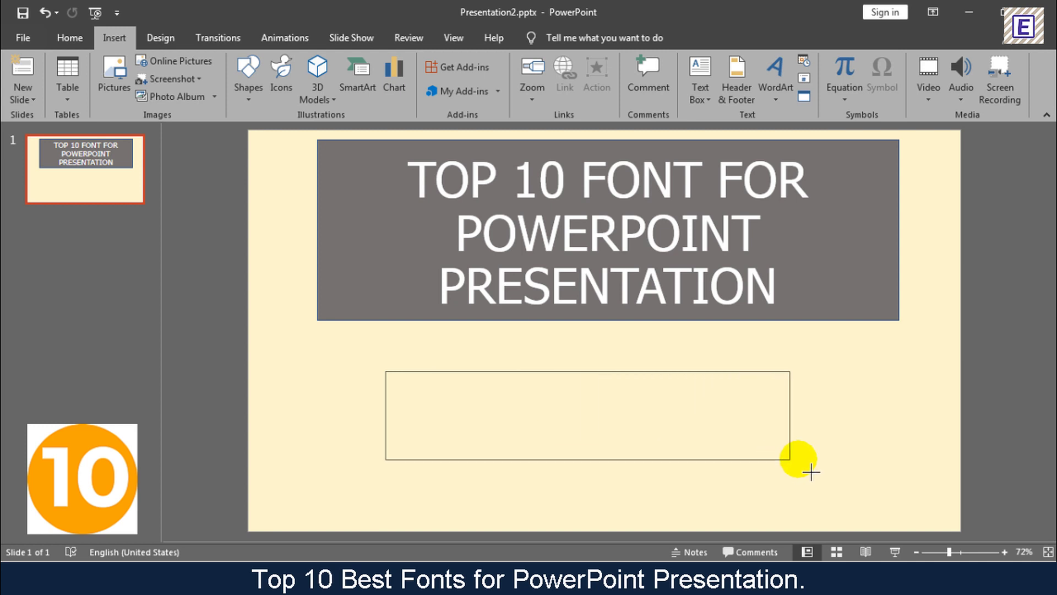
text(10. )
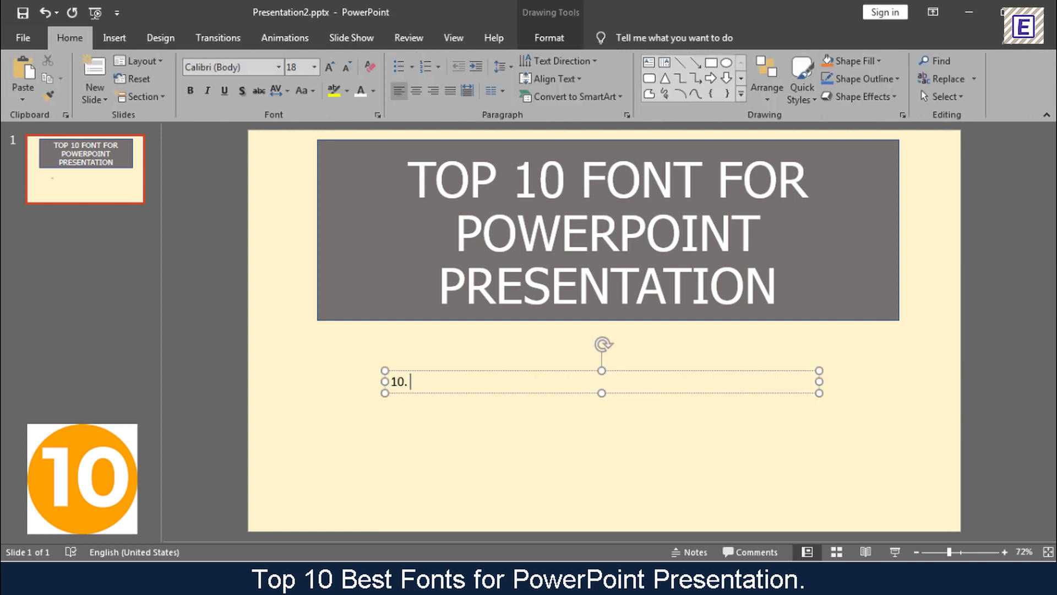
text(TAHOMA)
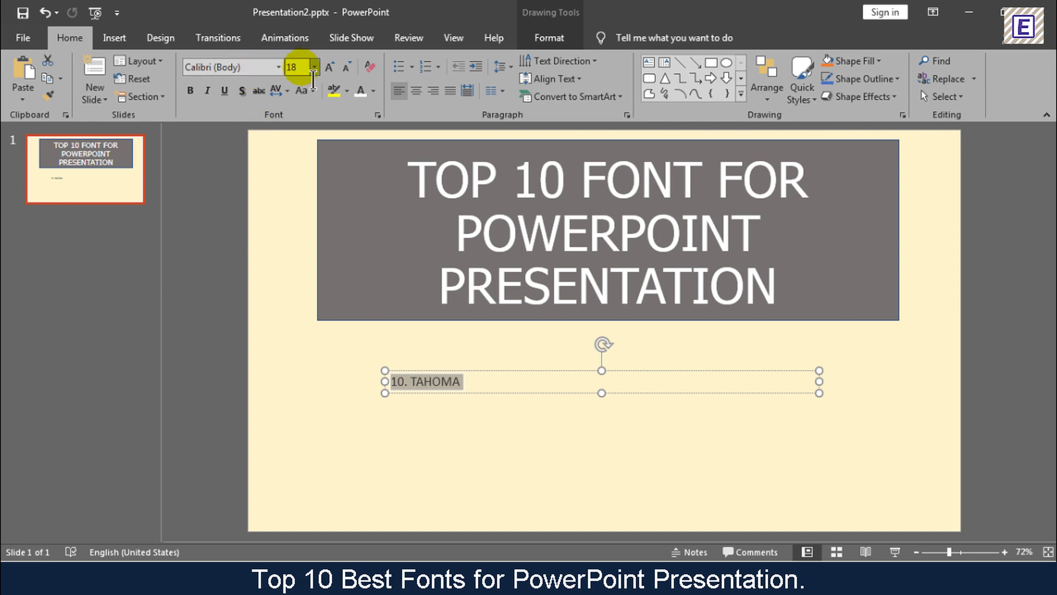
key(Return)
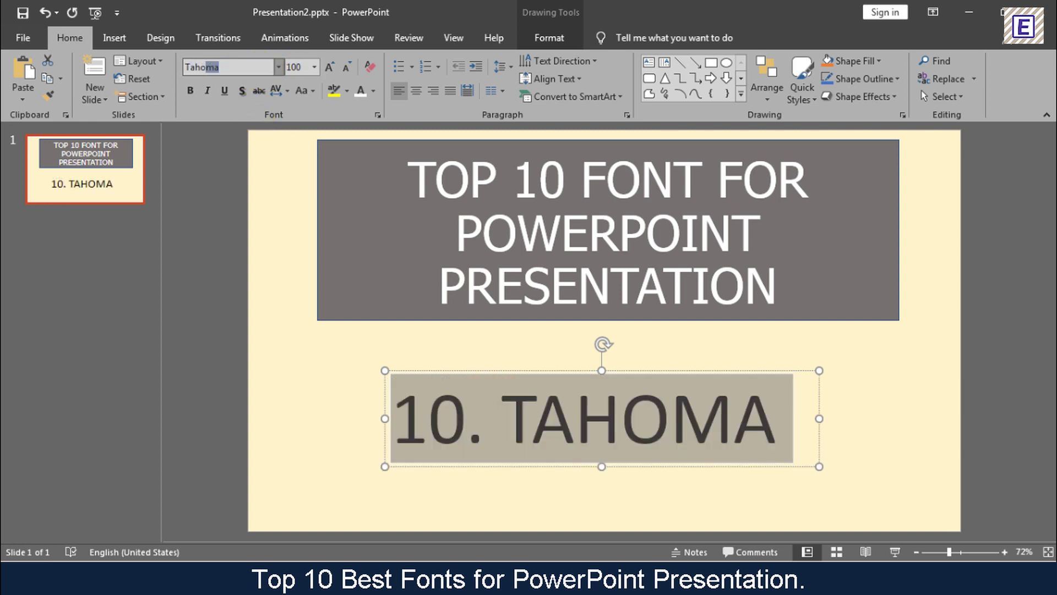
click(907, 421)
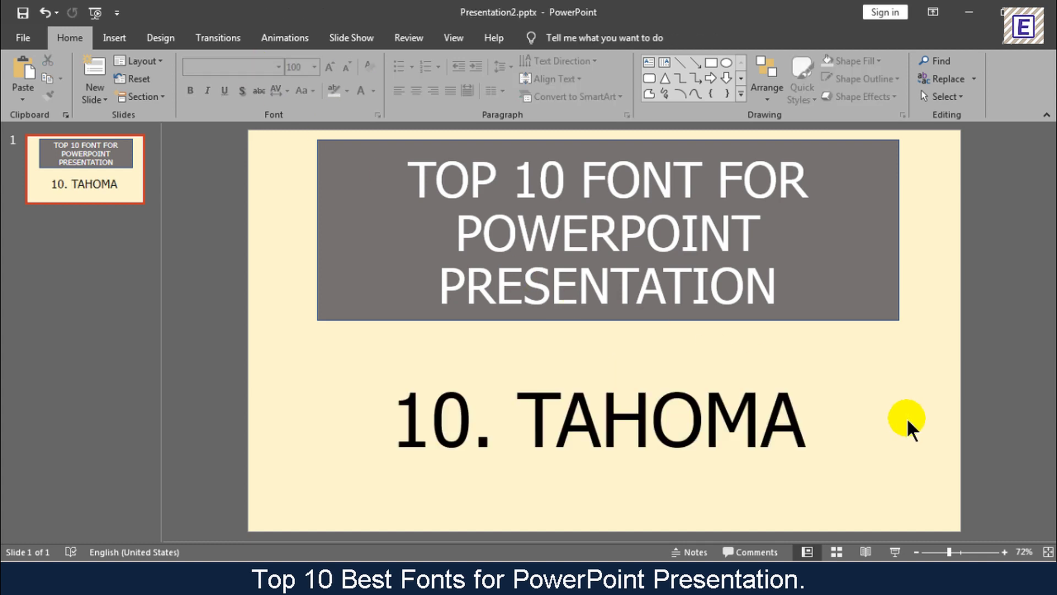